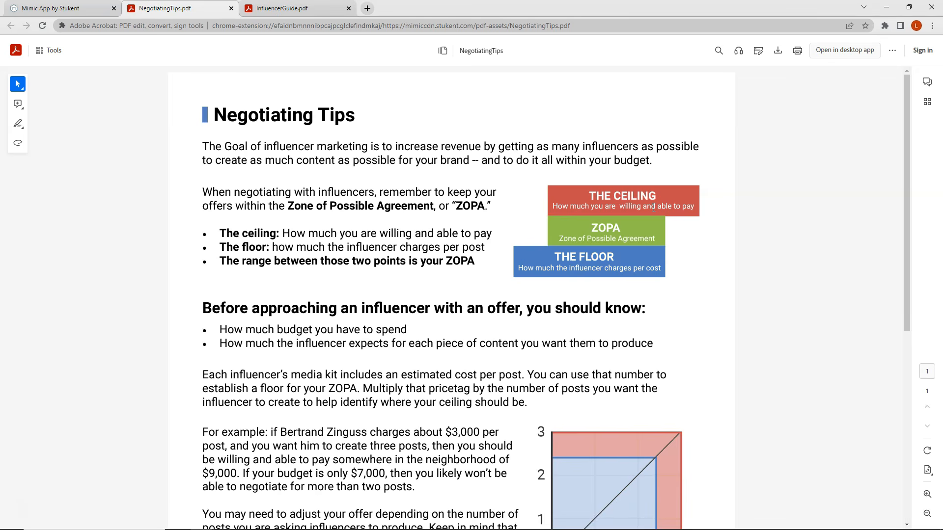
# Step: Read the Negotiating Tips document through its ZOPA explanation, cost example and advice on rejected offers
pyautogui.scroll(-2, 164, 219)
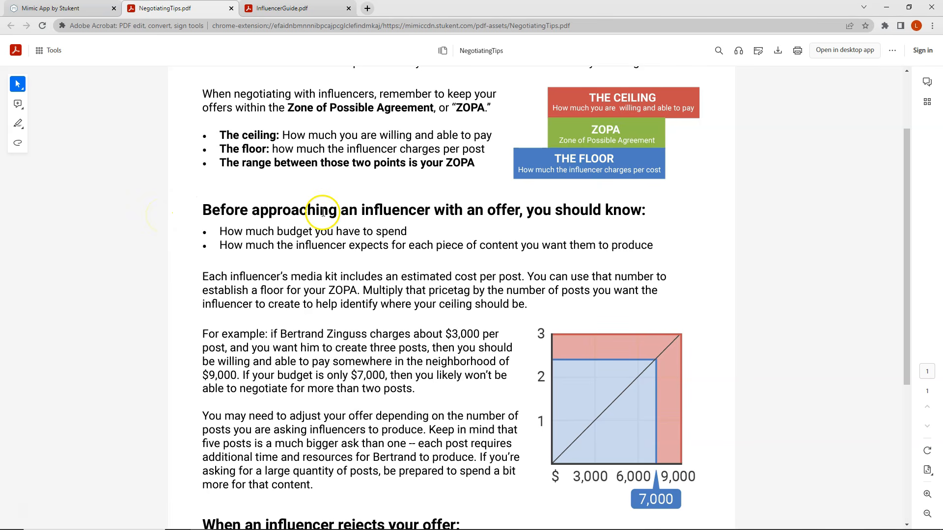
pyautogui.scroll(-5, 189, 211)
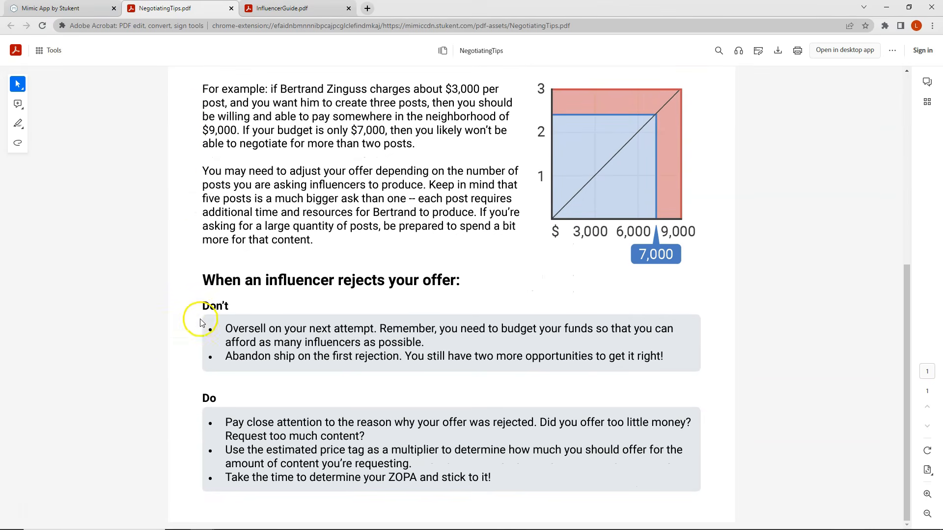
pyautogui.click(339, 279)
pyautogui.moveTo(338, 279); pyautogui.dragTo(391, 282)
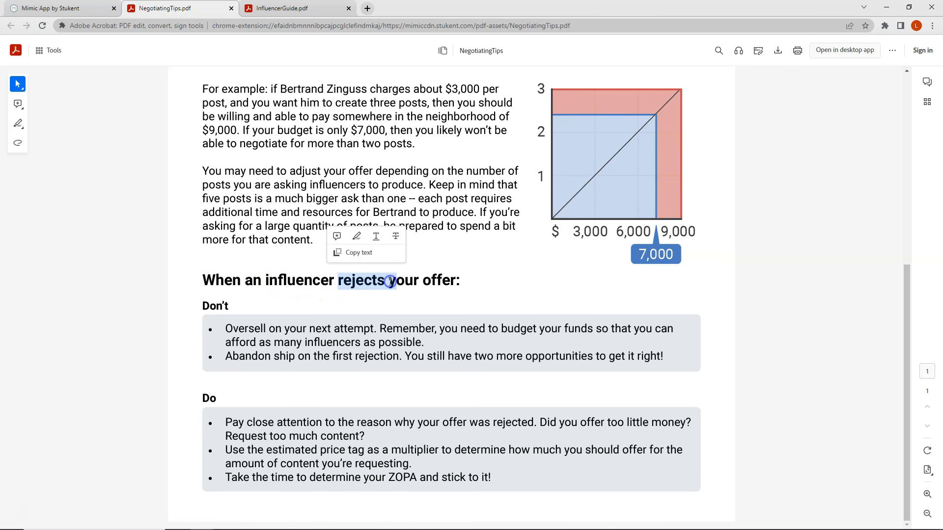
pyautogui.click(200, 238)
# Step: Switch to the Mimic Social simulation, open the Influencers section and collapse the Influencer Instructions
pyautogui.click(63, 9)
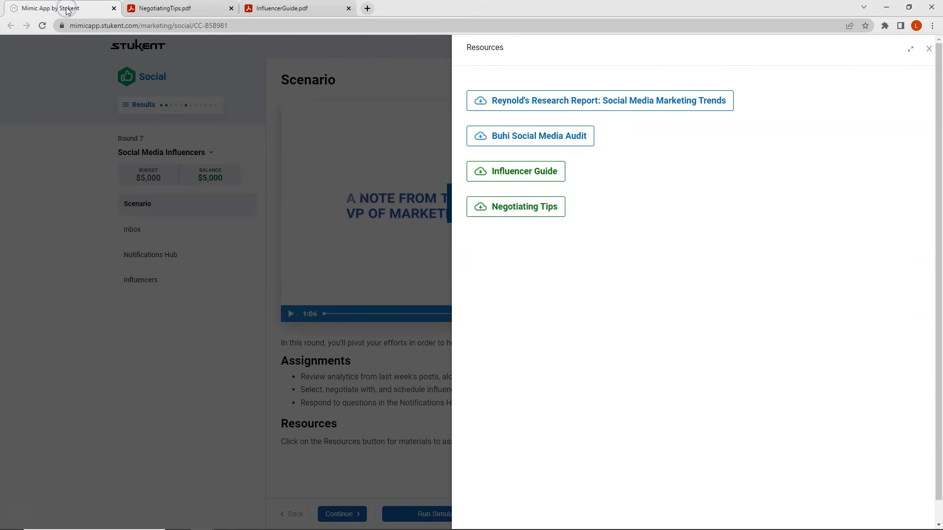
pyautogui.click(264, 219)
pyautogui.click(143, 281)
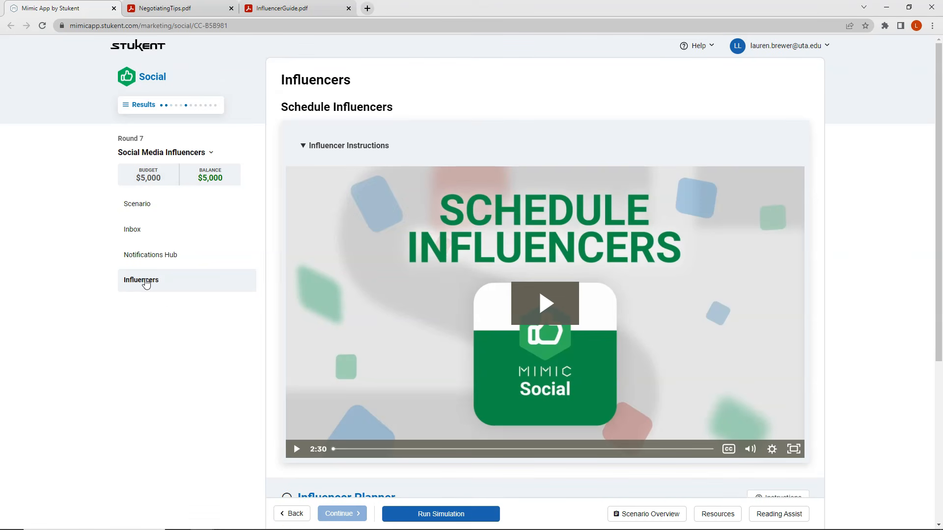
pyautogui.click(304, 161)
pyautogui.click(303, 147)
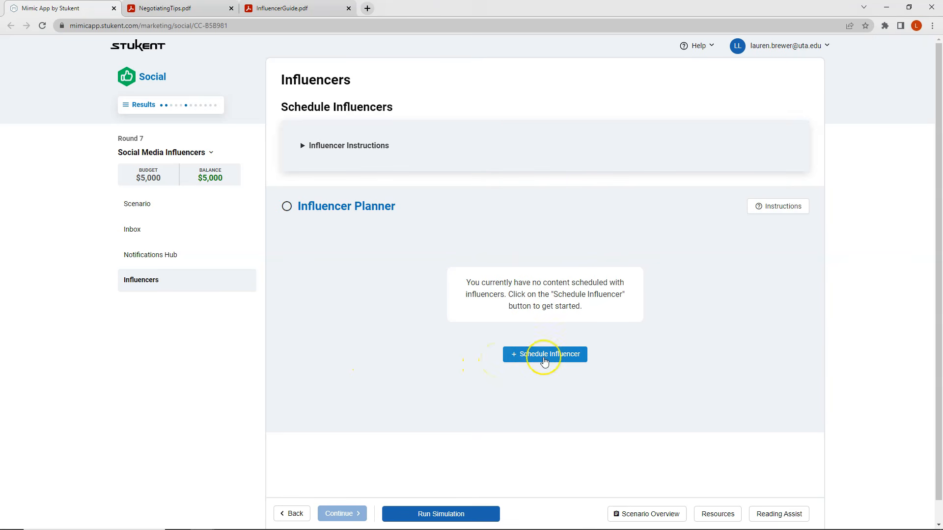
# Step: Start scheduling an influencer and look through the influencers offered in the Mega category
pyautogui.click(544, 359)
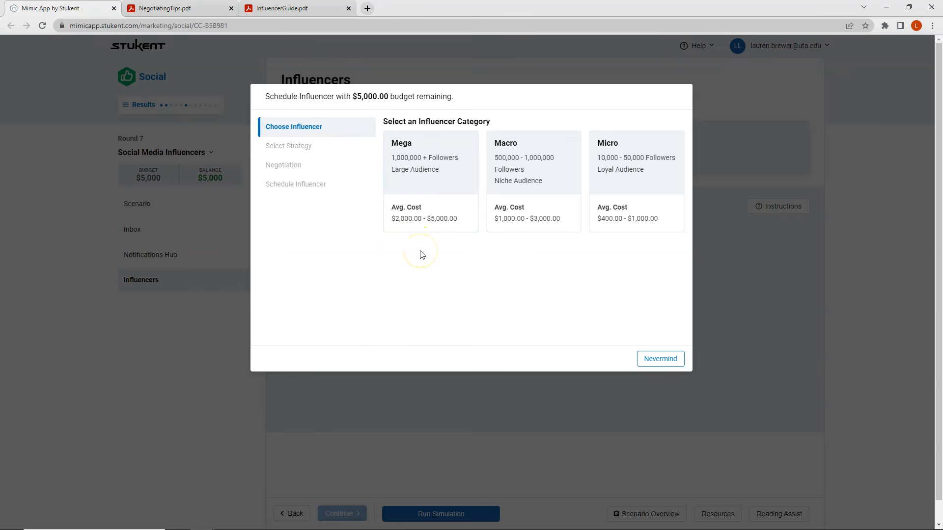
pyautogui.click(418, 171)
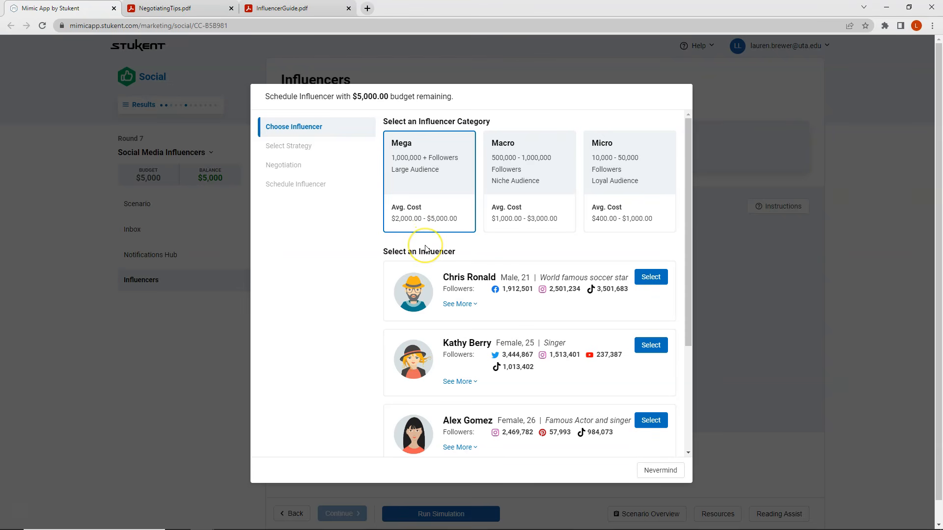
pyautogui.scroll(-1, 425, 246)
pyautogui.scroll(-2, 425, 247)
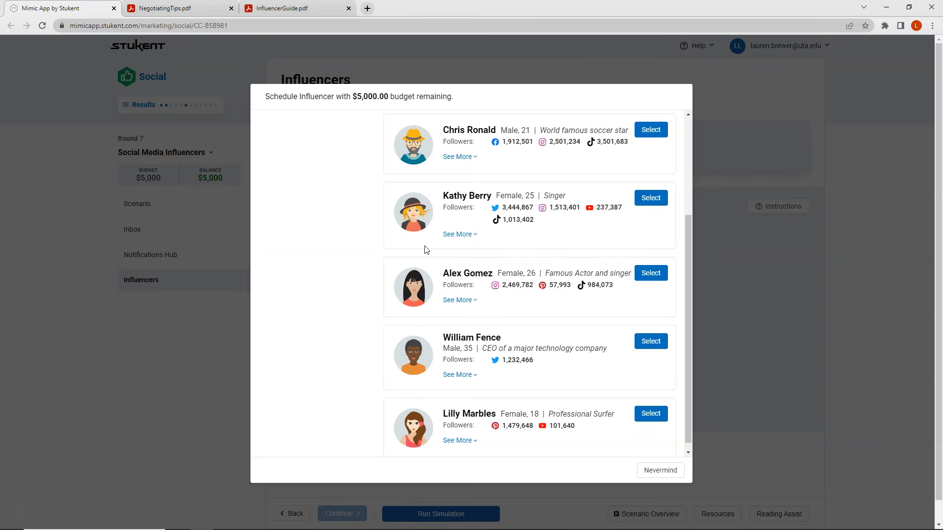
pyautogui.scroll(-1, 426, 249)
pyautogui.scroll(1, 435, 247)
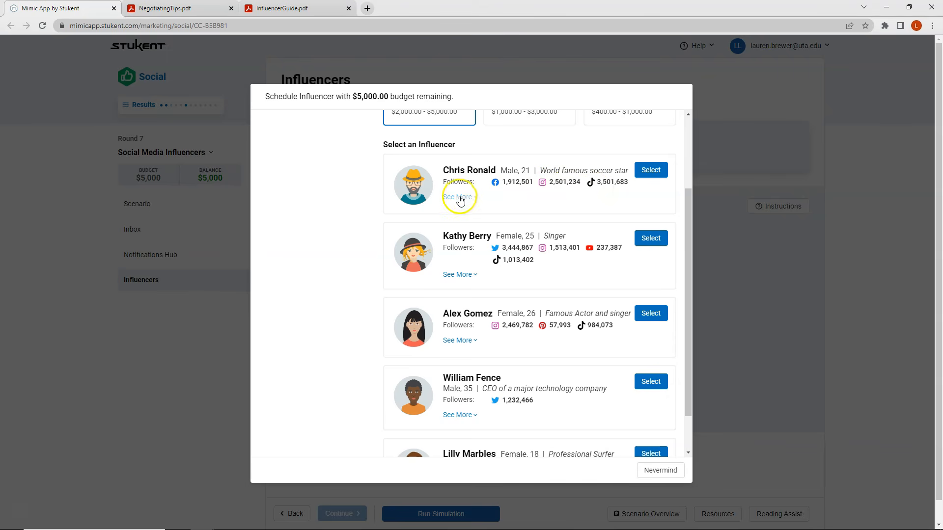
# Step: Review the profile details of the soccer star, the singer, the actor and the technology CEO in the Mega category
pyautogui.click(458, 197)
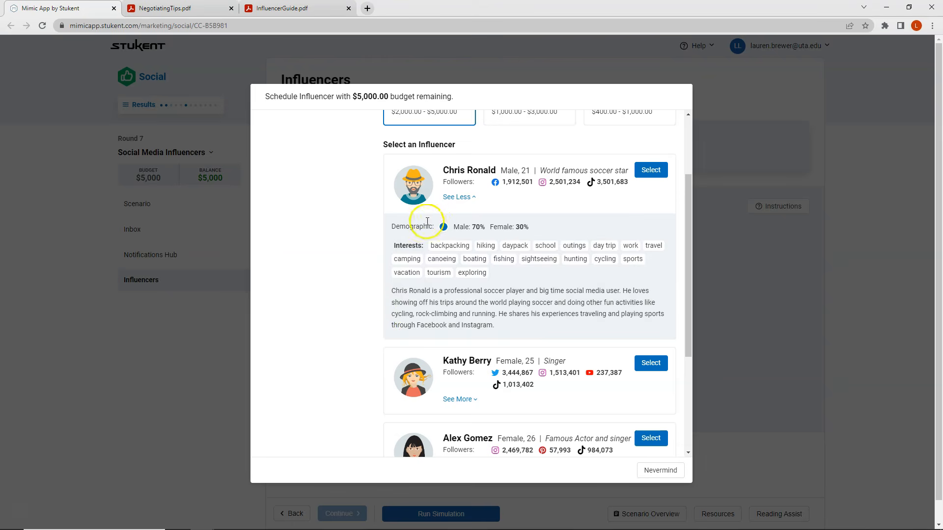
pyautogui.click(461, 197)
pyautogui.scroll(-1, 463, 202)
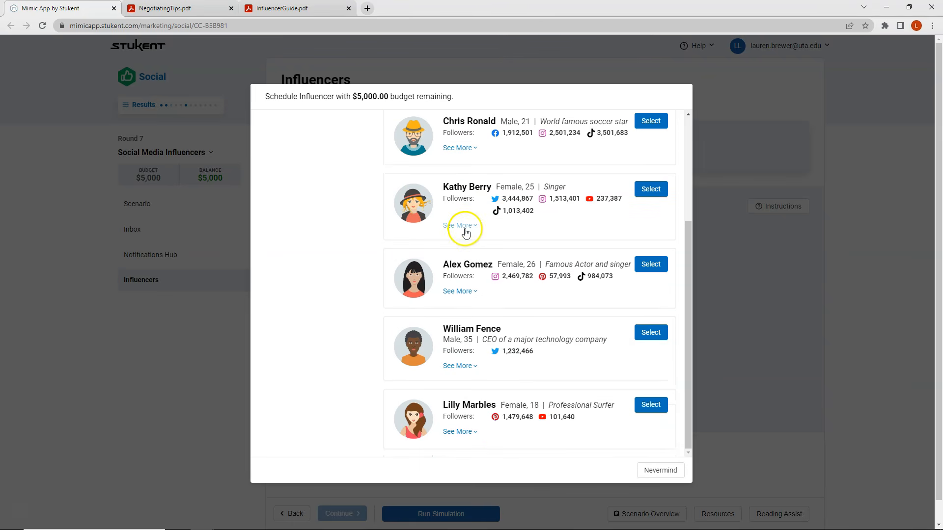
pyautogui.click(460, 226)
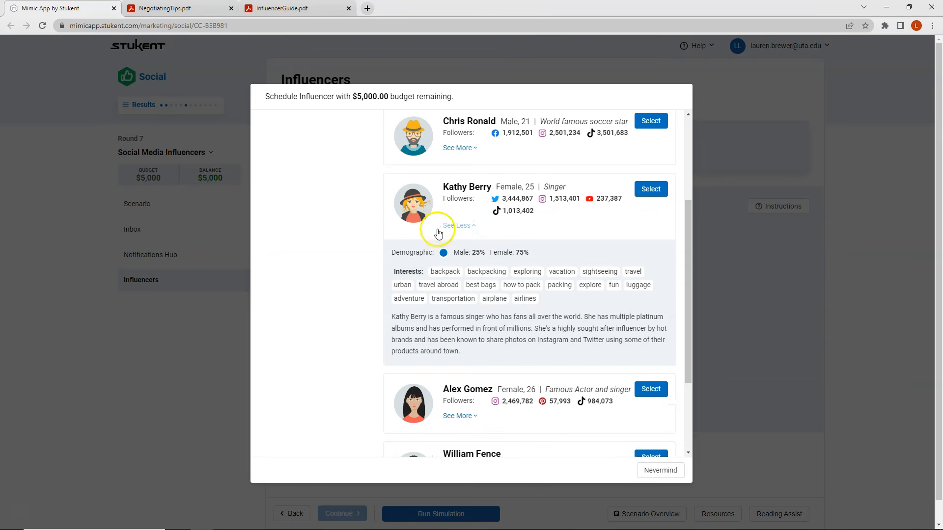
pyautogui.click(457, 226)
pyautogui.click(459, 292)
pyautogui.scroll(-2, 457, 255)
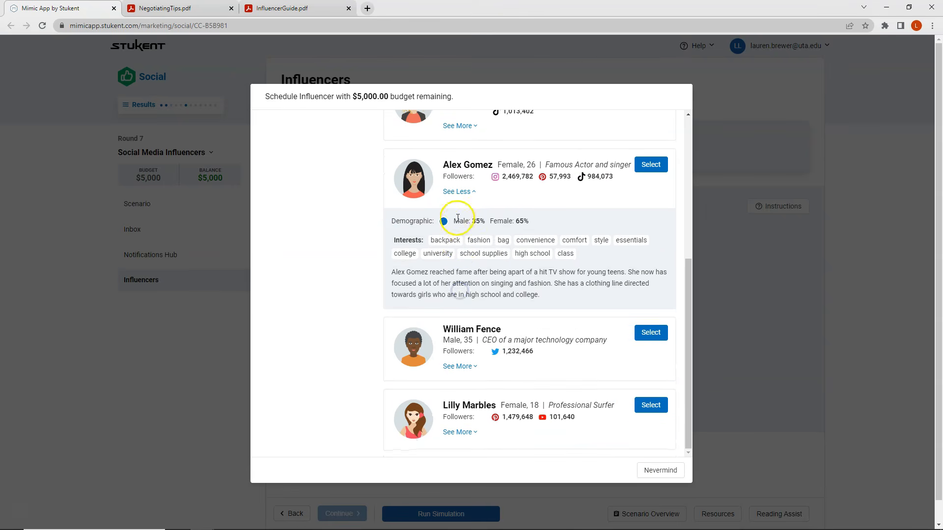
pyautogui.click(457, 191)
pyautogui.click(461, 363)
pyautogui.scroll(-2, 464, 366)
pyautogui.click(464, 271)
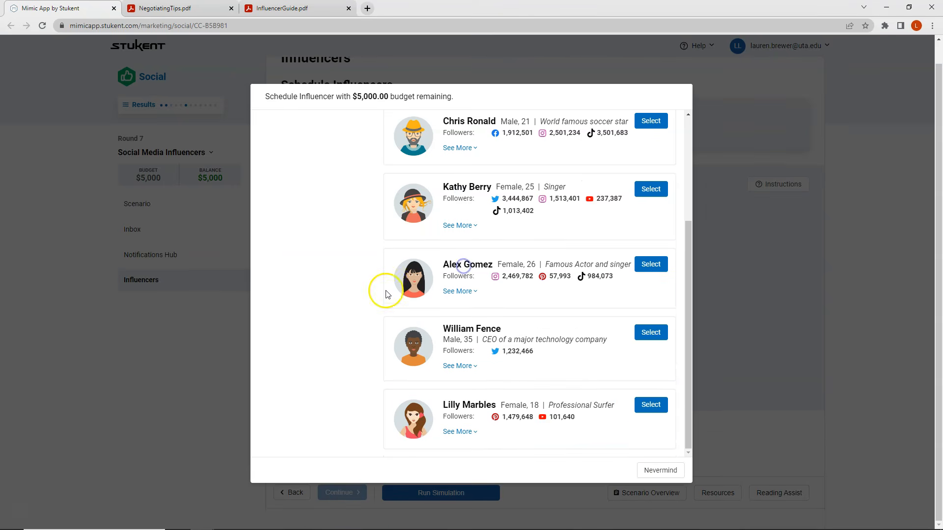
# Step: Look through the Macro category's influencers and review the outdoor enthusiast and videographer's profile details
pyautogui.scroll(3, 388, 290)
pyautogui.click(503, 172)
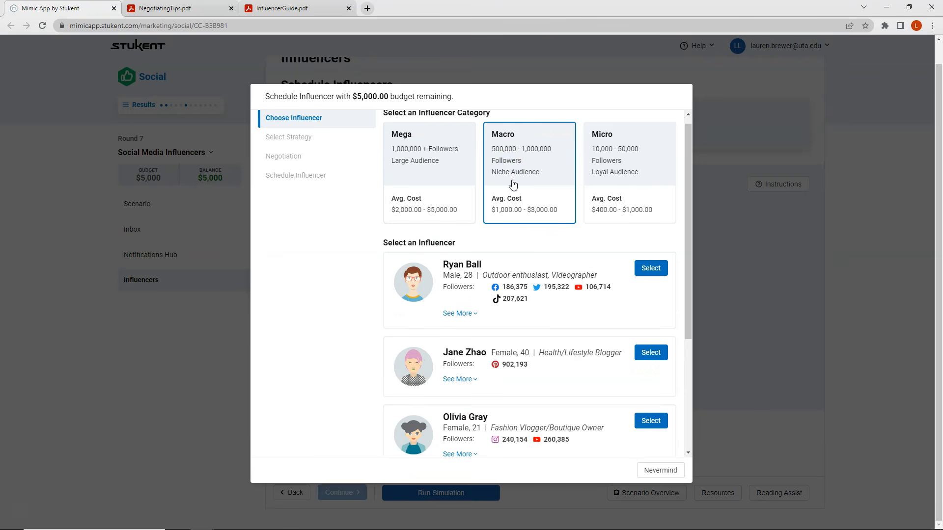
pyautogui.scroll(-1, 513, 185)
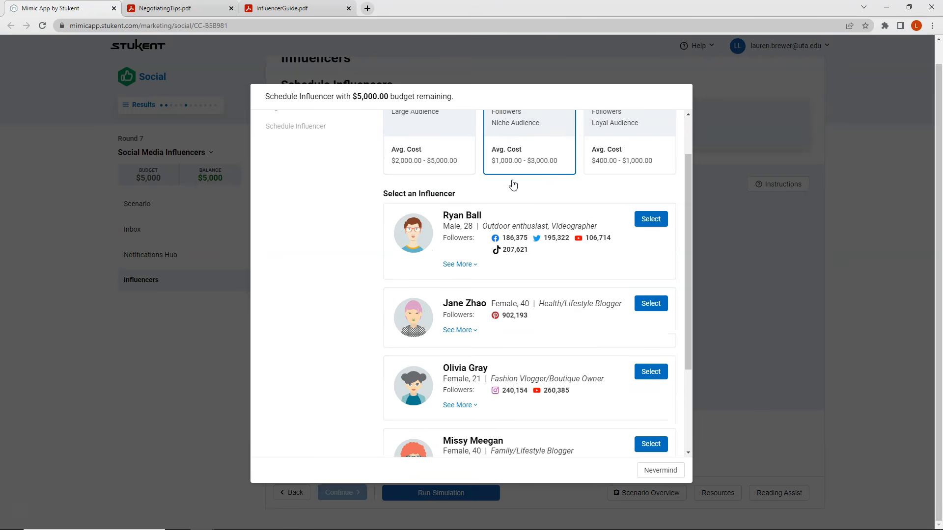
pyautogui.scroll(-3, 513, 185)
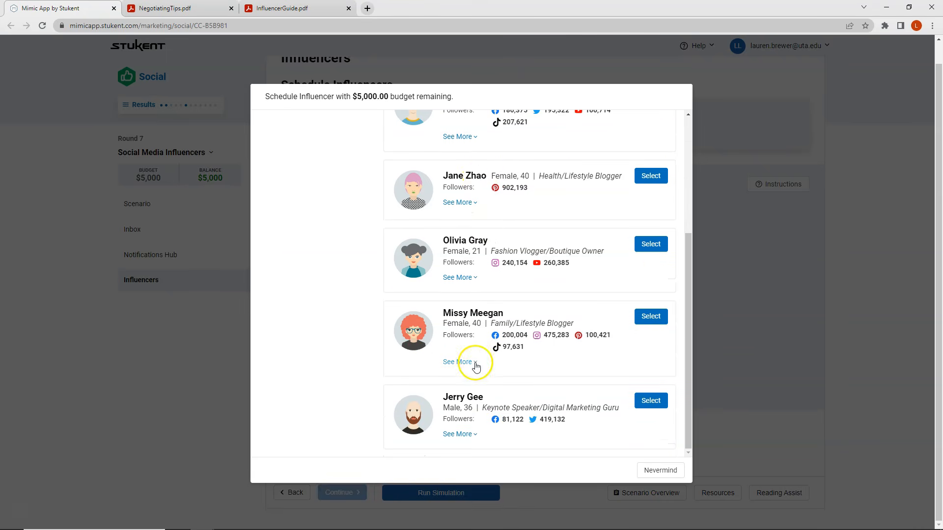
pyautogui.scroll(4, 479, 361)
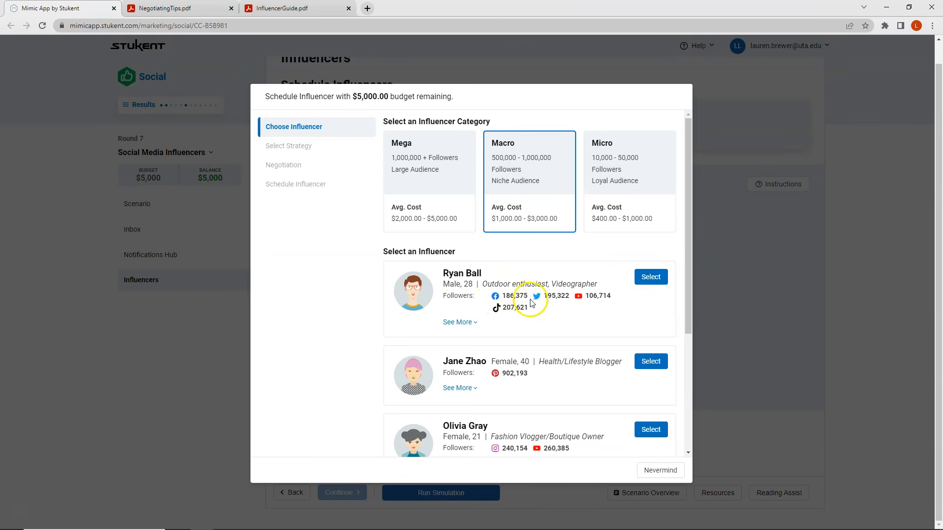
pyautogui.scroll(-1, 505, 316)
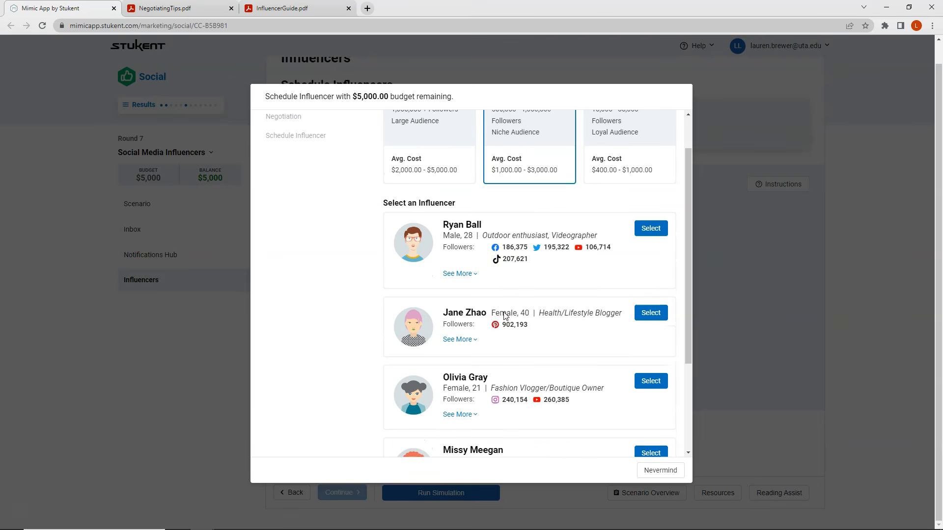
pyautogui.click(473, 277)
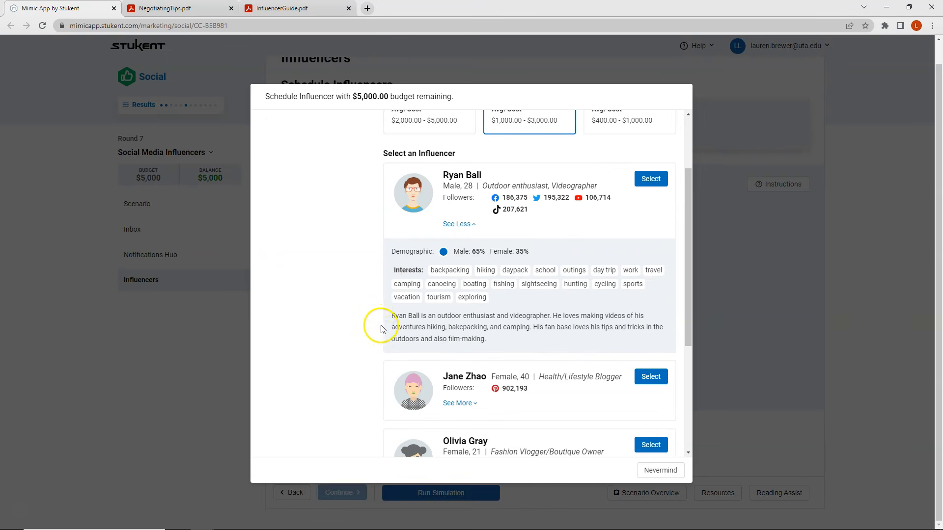
pyautogui.scroll(2, 375, 324)
pyautogui.click(446, 322)
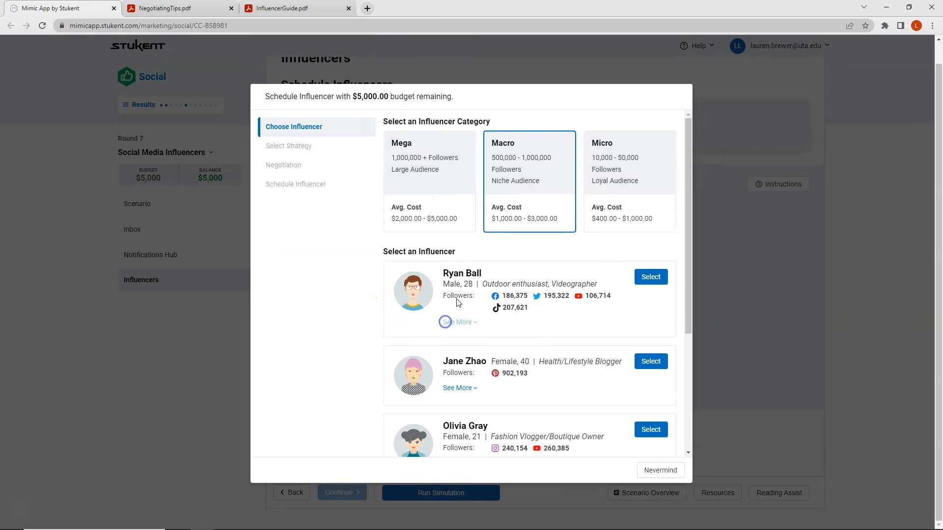
# Step: Look through the Micro category's influencer groups and review the World Travelers' profile details
pyautogui.click(609, 167)
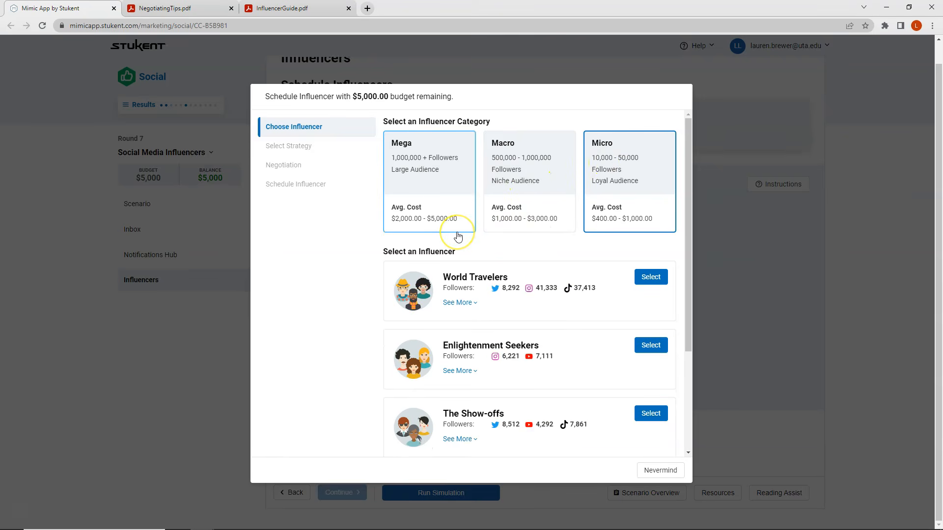
pyautogui.scroll(-1, 457, 237)
pyautogui.click(461, 254)
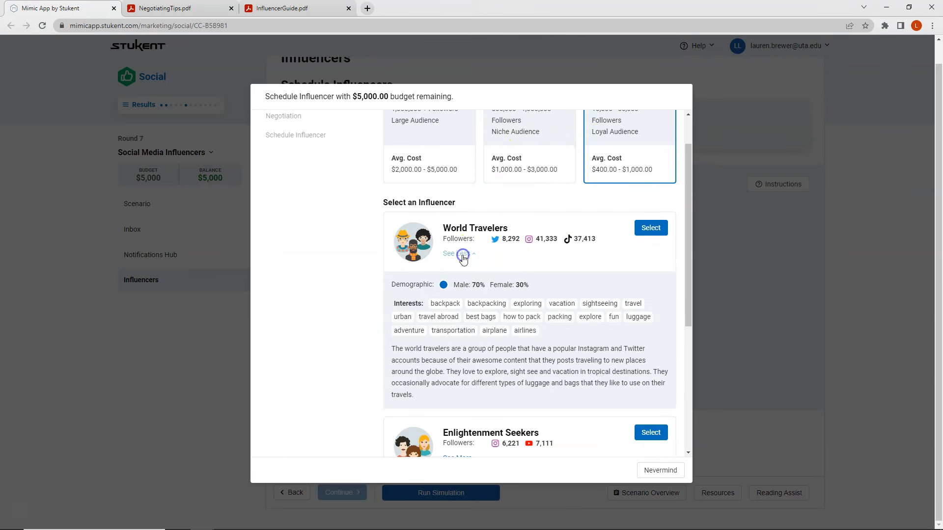
pyautogui.click(462, 256)
pyautogui.scroll(-2, 460, 265)
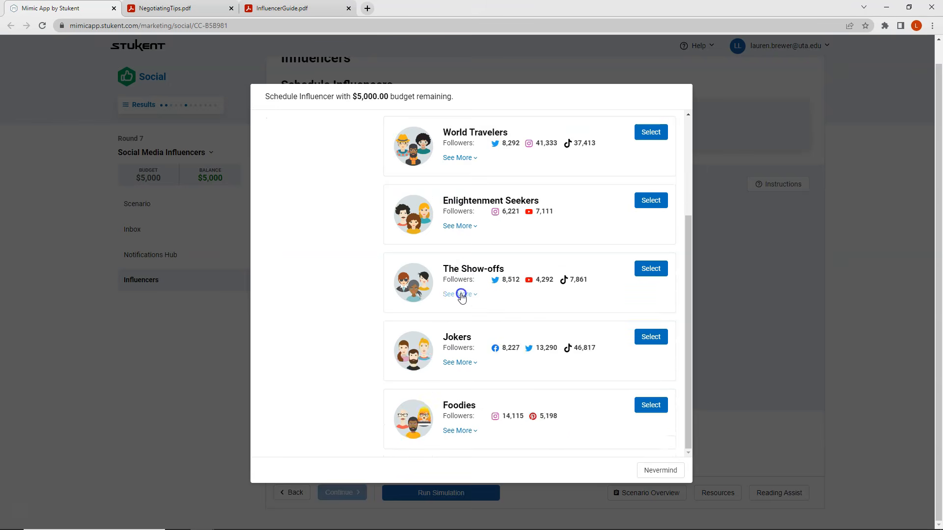
pyautogui.scroll(3, 457, 295)
pyautogui.click(458, 268)
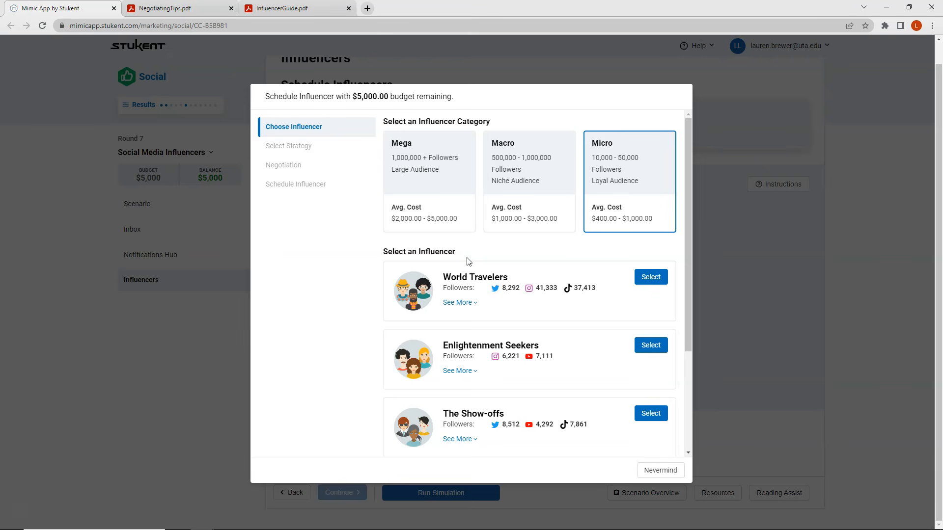
# Step: Return to the Mega category, review the soccer star's demographic and interests, and leave scheduling without selecting anyone
pyautogui.click(457, 185)
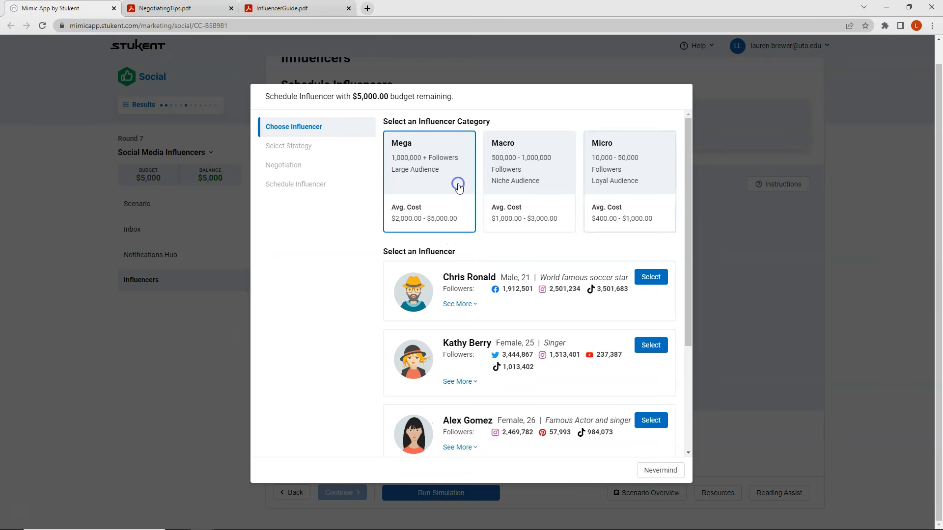
pyautogui.click(458, 188)
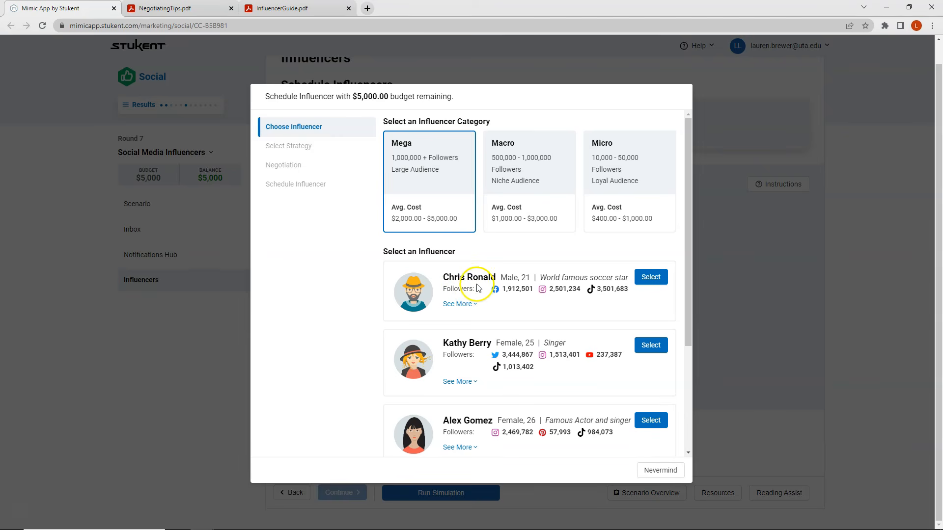
pyautogui.click(463, 305)
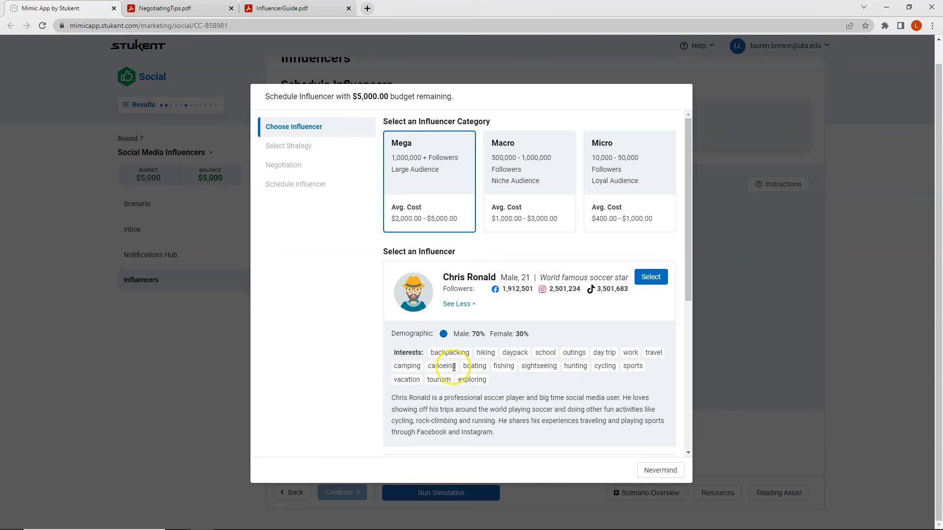
pyautogui.click(658, 468)
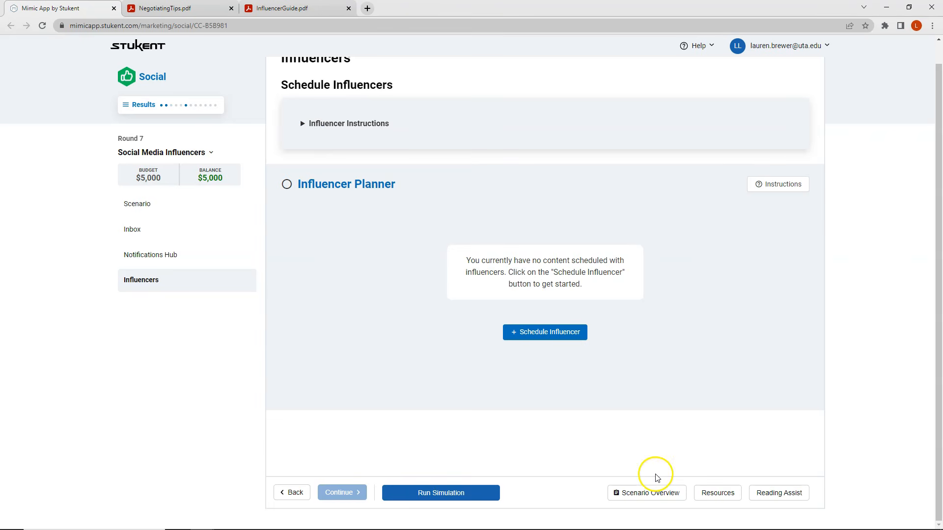
# Step: Review the Daypacker persona's market share and interests in the Scenario Overview's market information, and close the overview
pyautogui.click(658, 493)
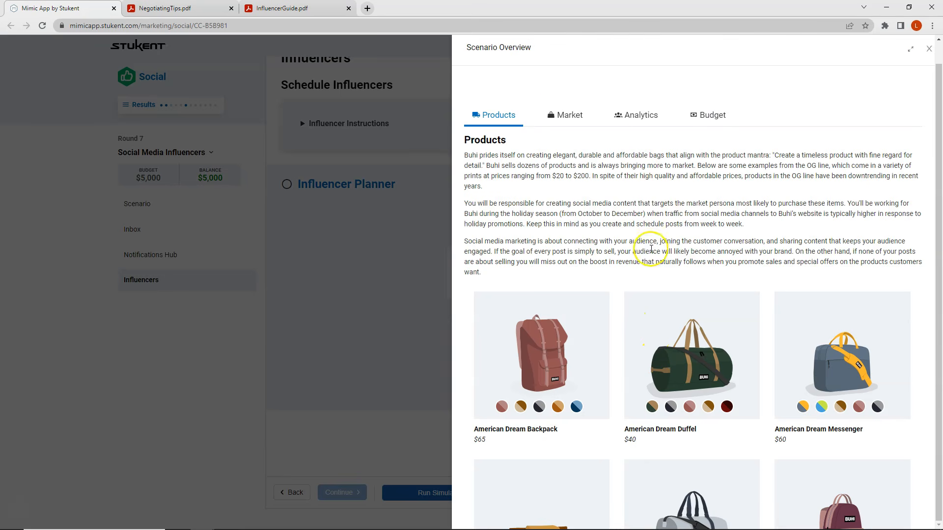
pyautogui.click(561, 118)
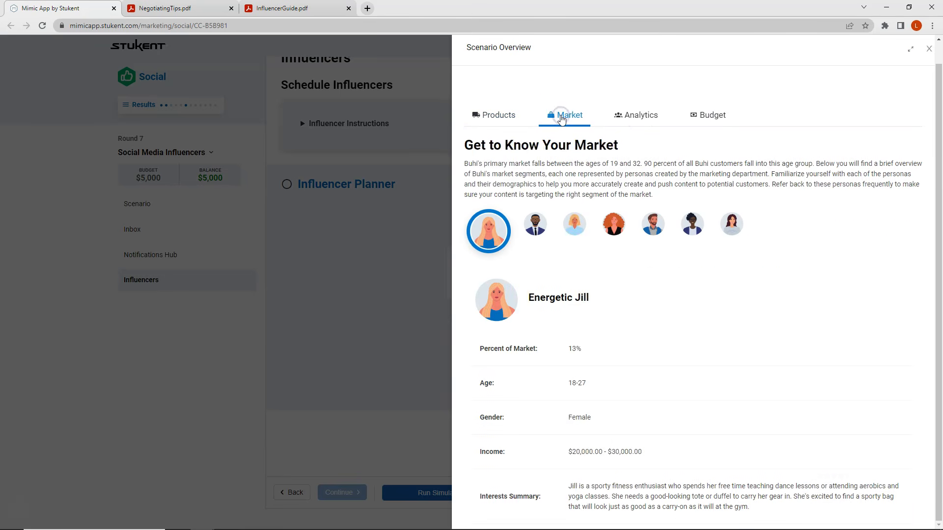
pyautogui.click(651, 231)
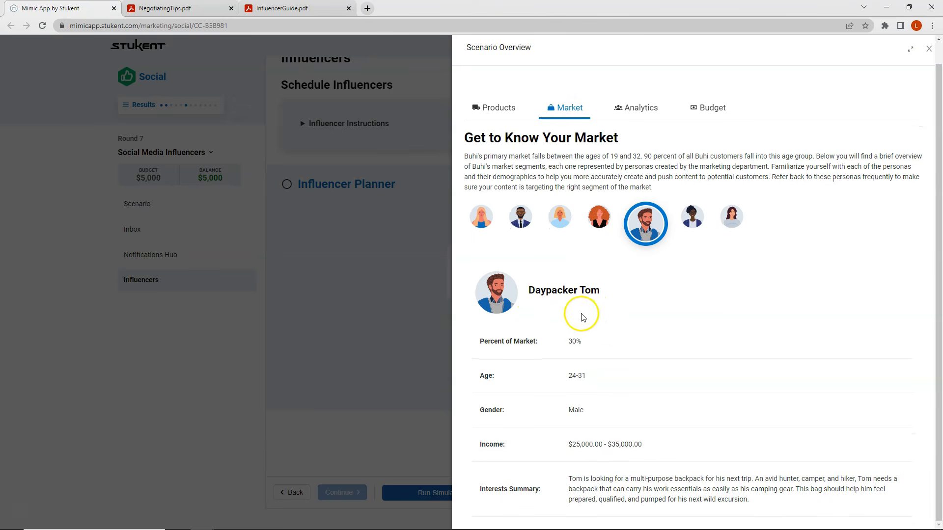
pyautogui.moveTo(585, 338); pyautogui.dragTo(568, 342)
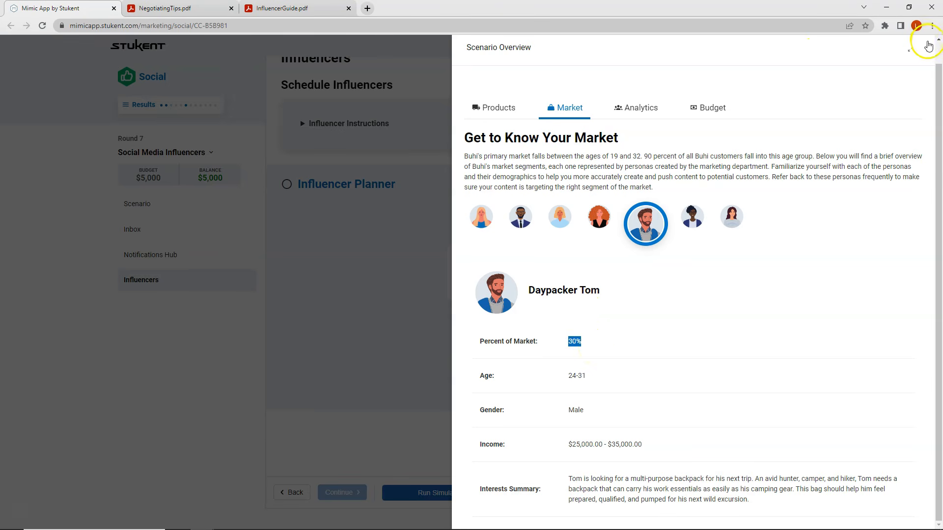
pyautogui.click(927, 49)
# Step: Start scheduling an influencer and select the world famous soccer star from the Mega category
pyautogui.click(548, 336)
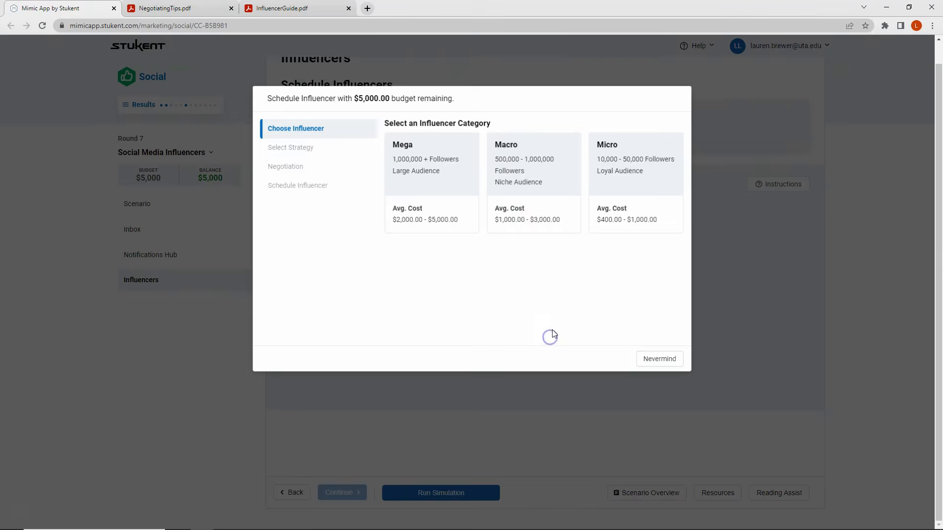
pyautogui.click(441, 184)
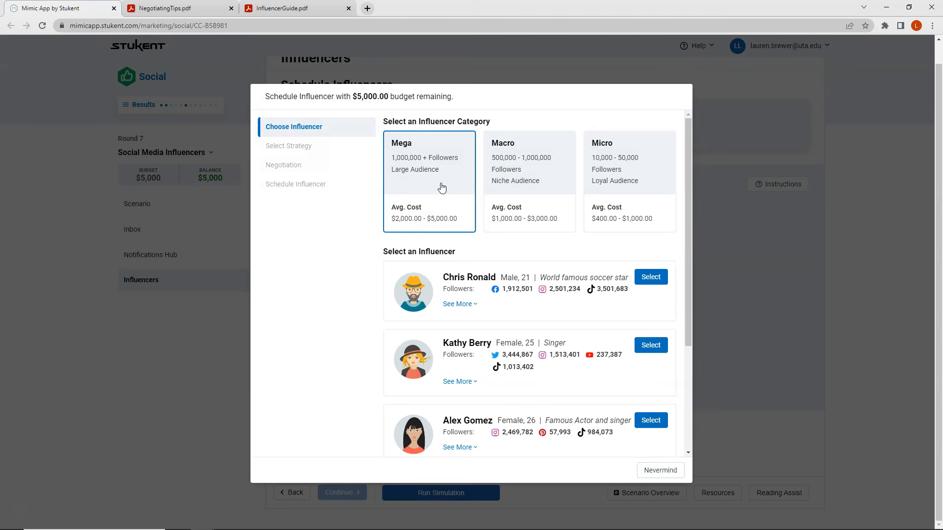
pyautogui.click(651, 277)
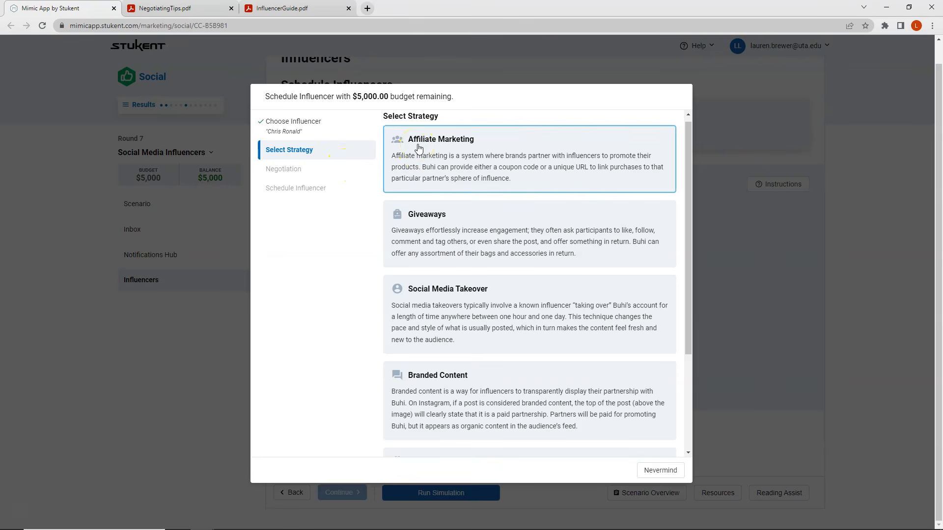
# Step: Review the descriptions of the available influencer strategies, from Affiliate Marketing through Brand Ambassador
pyautogui.click(416, 164)
pyautogui.click(531, 169)
pyautogui.click(598, 169)
pyautogui.click(435, 227)
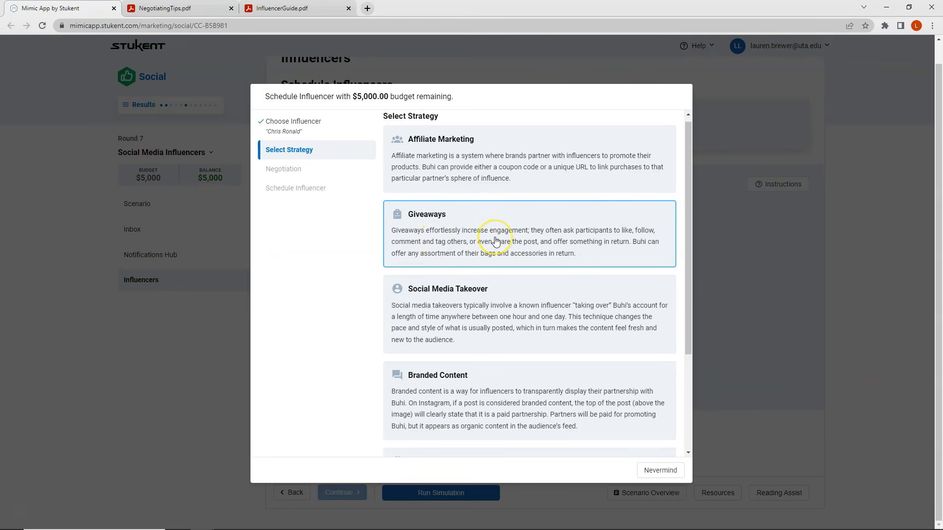
pyautogui.scroll(-1, 495, 241)
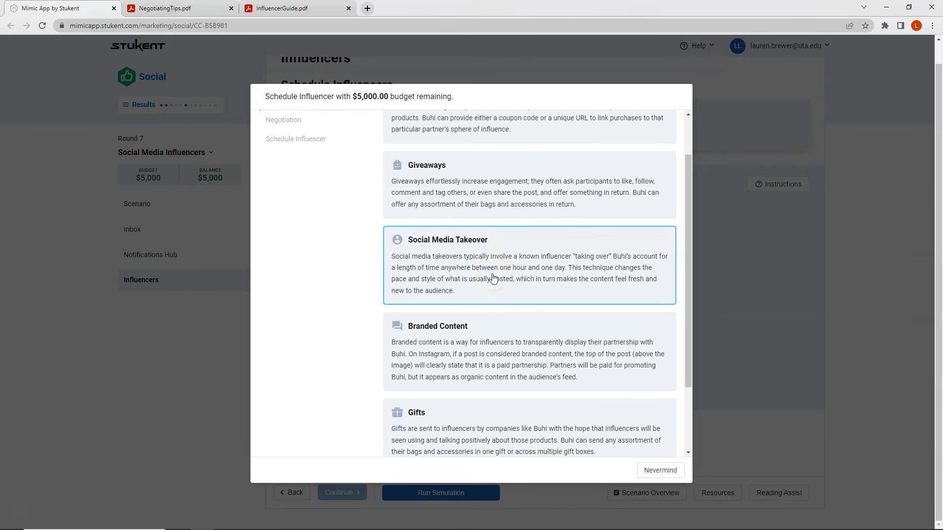
pyautogui.scroll(-1, 495, 284)
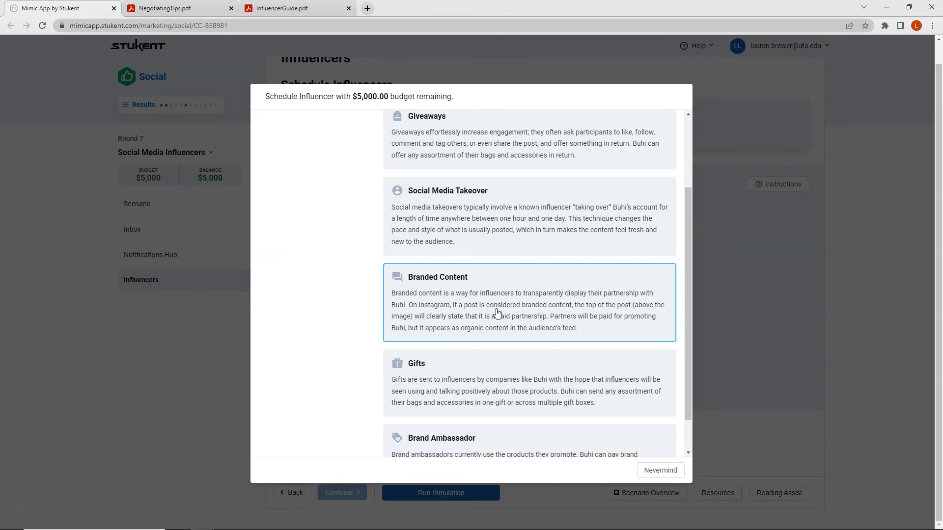
pyautogui.scroll(-1, 497, 313)
pyautogui.click(496, 340)
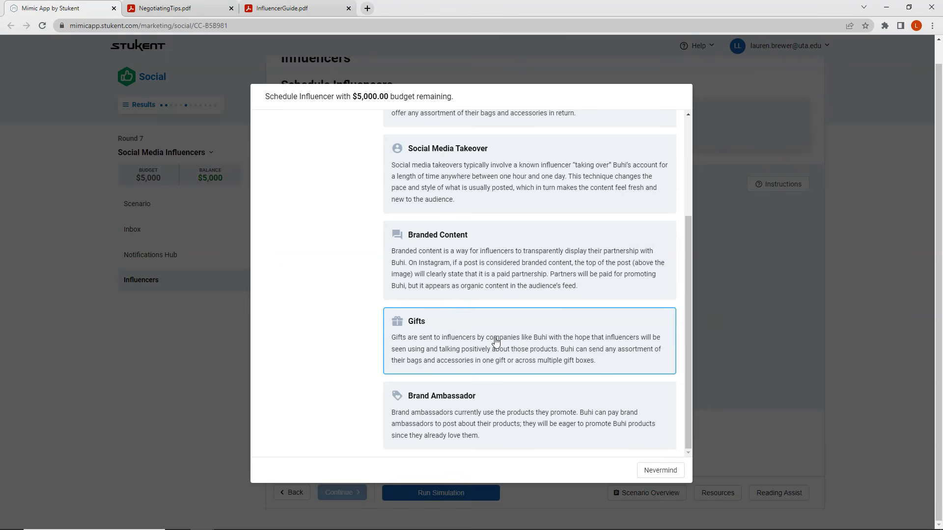
pyautogui.click(495, 342)
pyautogui.click(531, 357)
pyautogui.click(531, 357)
pyautogui.click(526, 437)
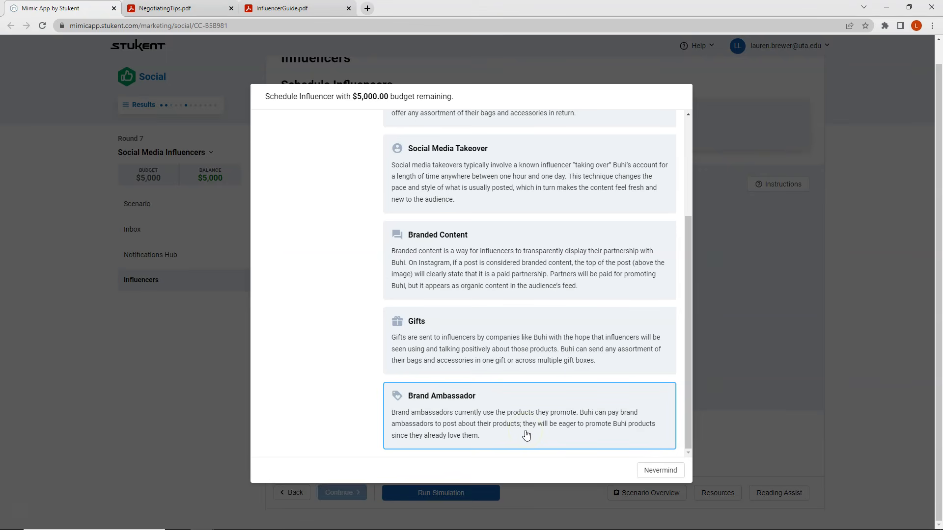
pyautogui.click(406, 425)
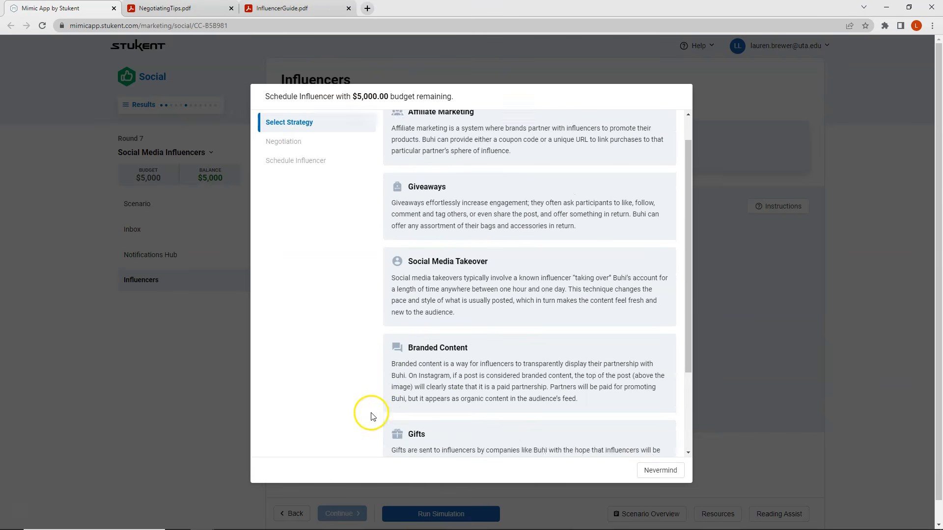
pyautogui.click(284, 149)
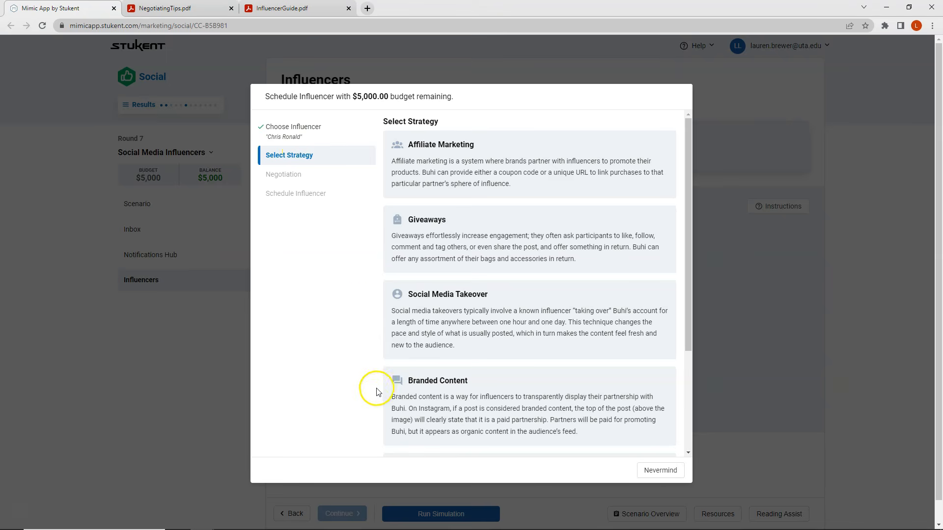
# Step: Choose Branded Content as the soccer star's strategy and check his follower counts against the offer form
pyautogui.click(443, 401)
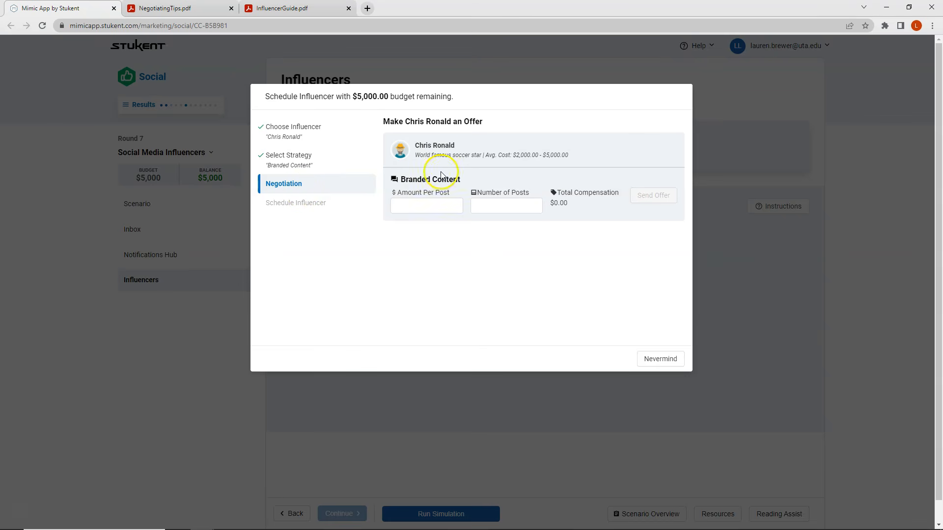
pyautogui.click(399, 205)
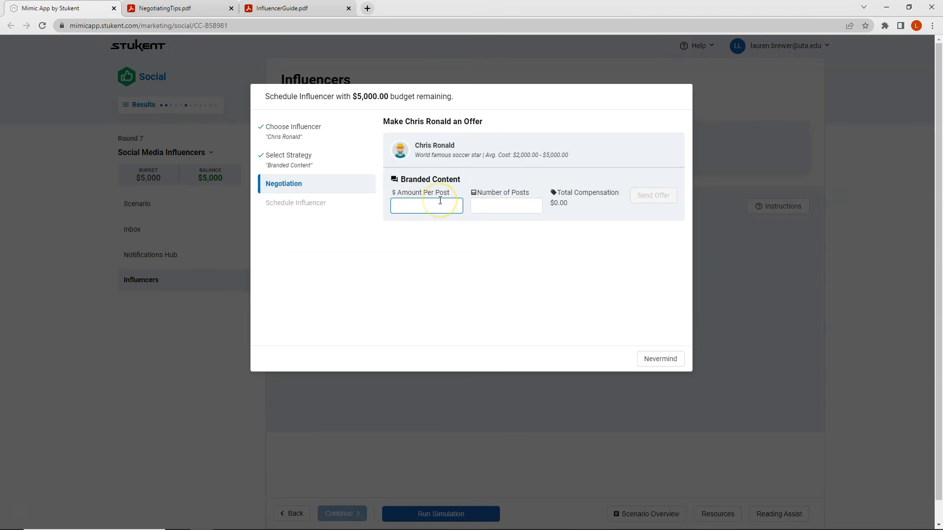
pyautogui.click(501, 202)
pyautogui.click(290, 137)
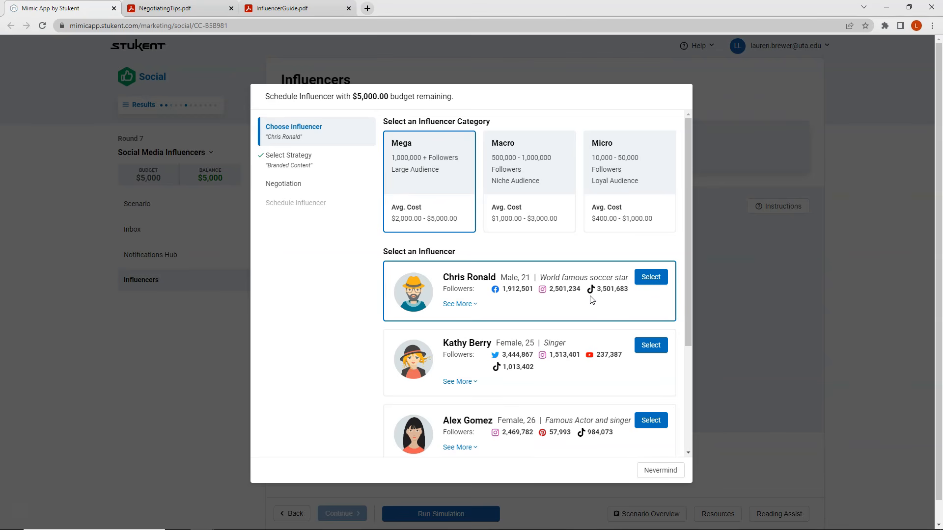
pyautogui.click(271, 184)
pyautogui.click(411, 208)
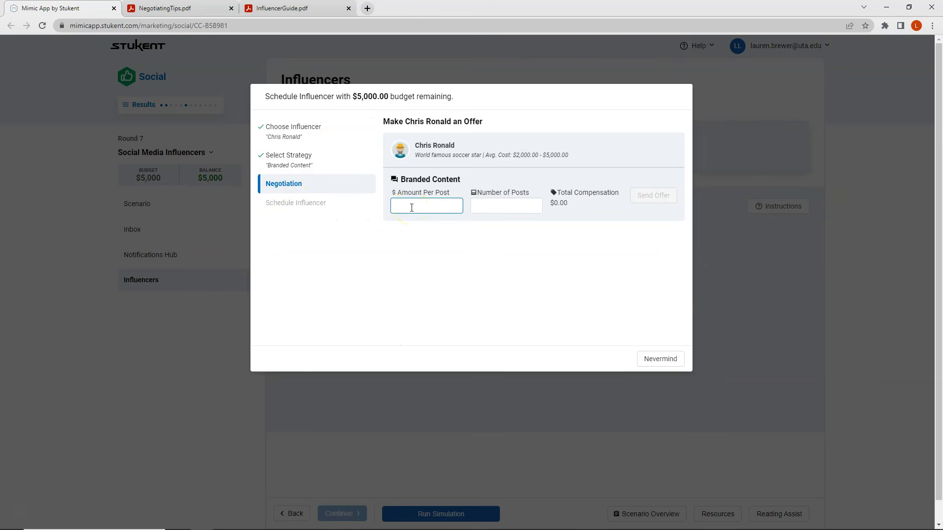
pyautogui.click(304, 132)
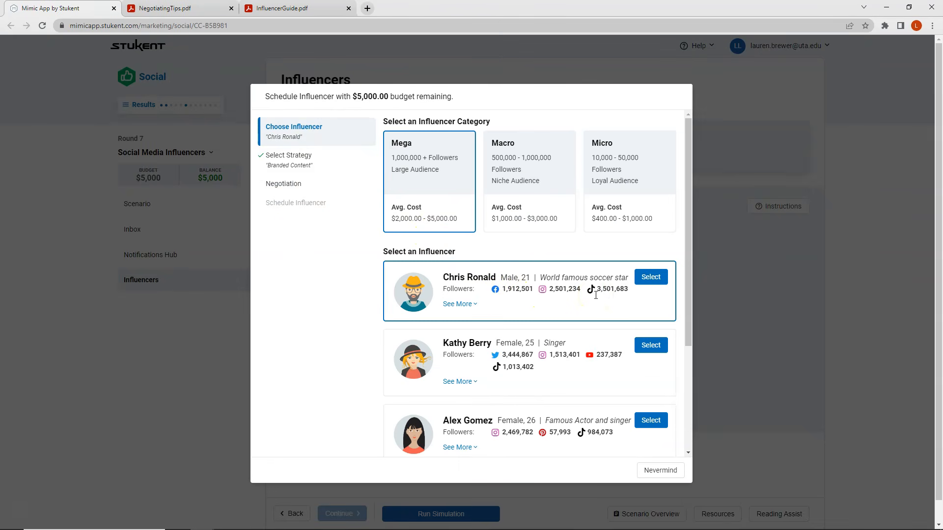
pyautogui.click(281, 187)
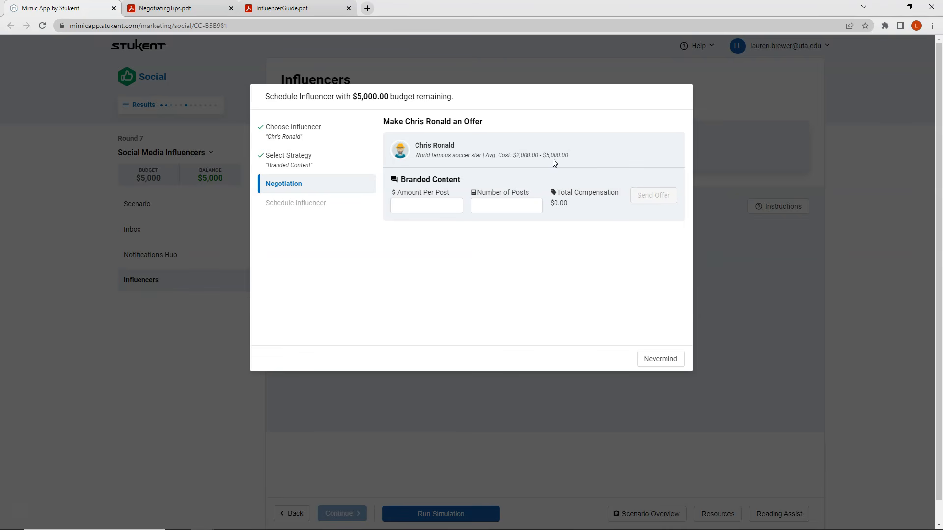
# Step: Send the soccer star an offer of $2,000 per post for 1 Branded Content post
pyautogui.click(431, 207)
pyautogui.write('2000')
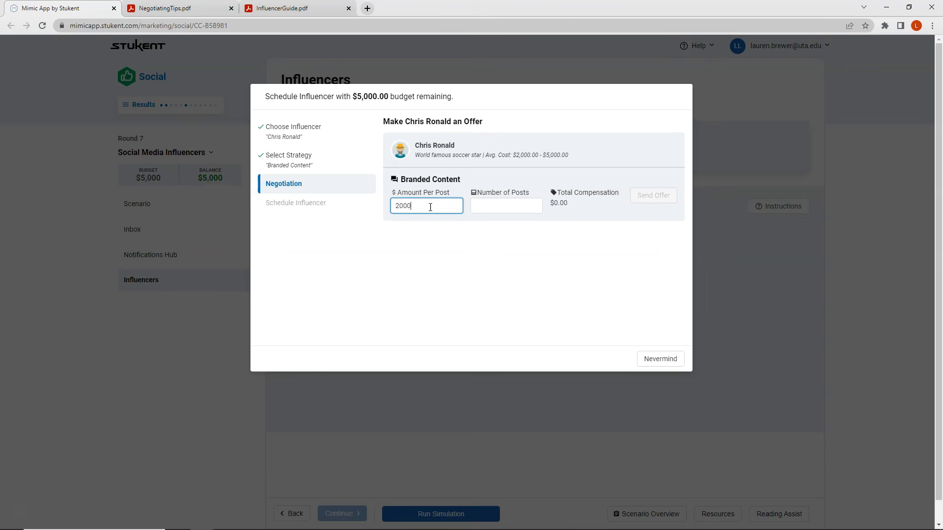
pyautogui.click(481, 206)
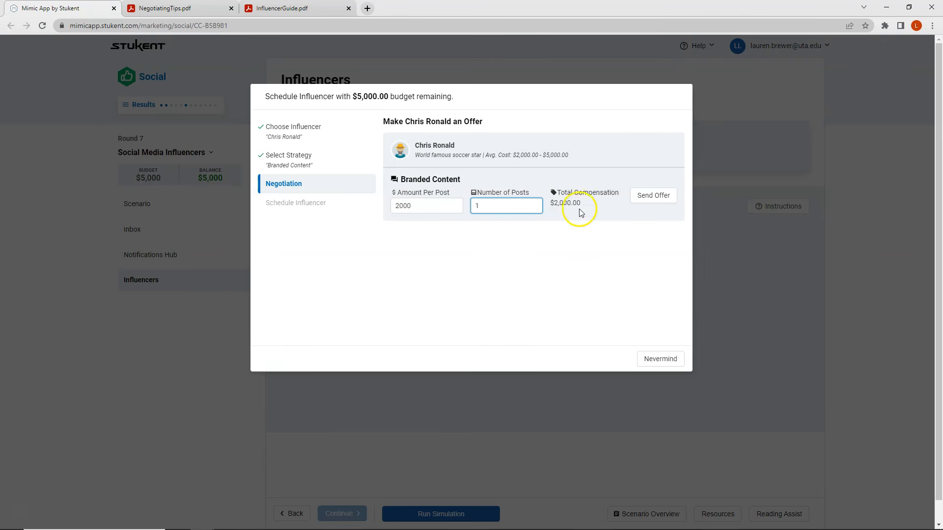
pyautogui.click(664, 197)
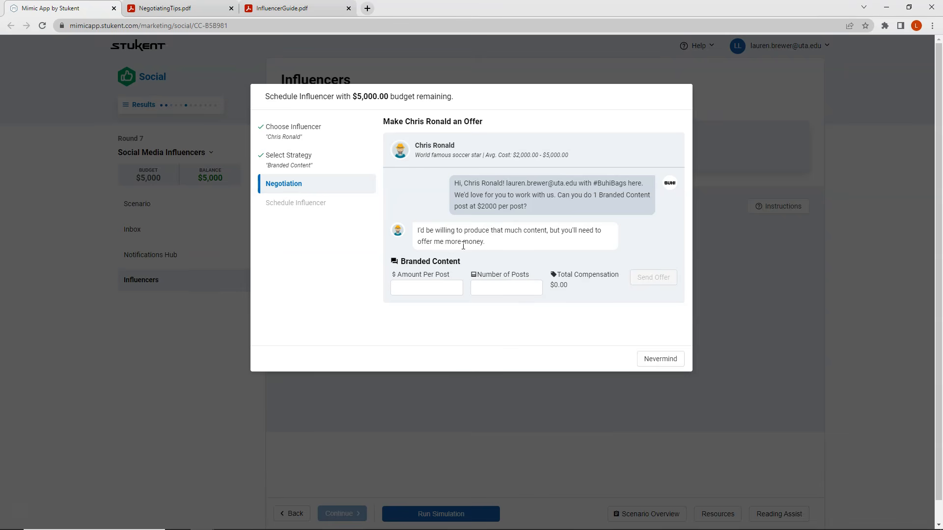
# Step: Send the soccer star a second offer of $2,250 per post for 1 Branded Content post
pyautogui.click(431, 289)
pyautogui.write('2250')
pyautogui.click(498, 288)
pyautogui.write('1')
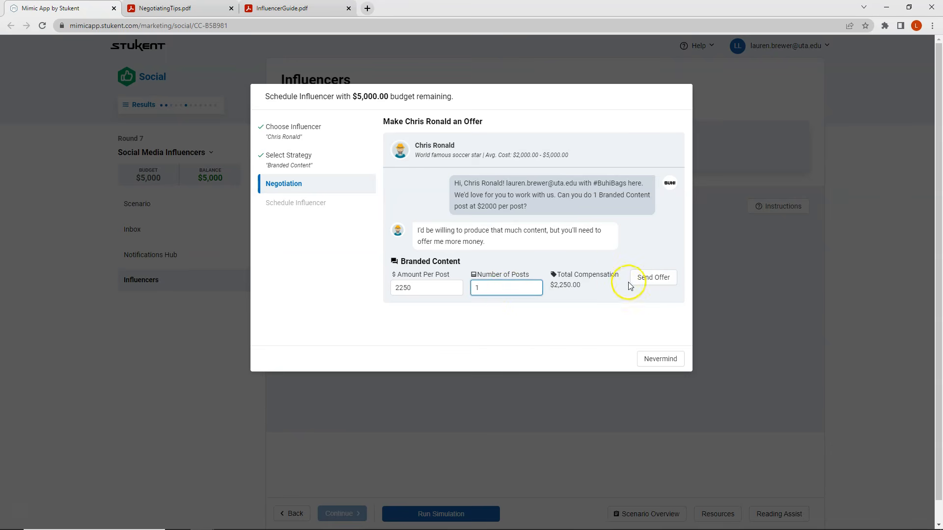
pyautogui.click(644, 278)
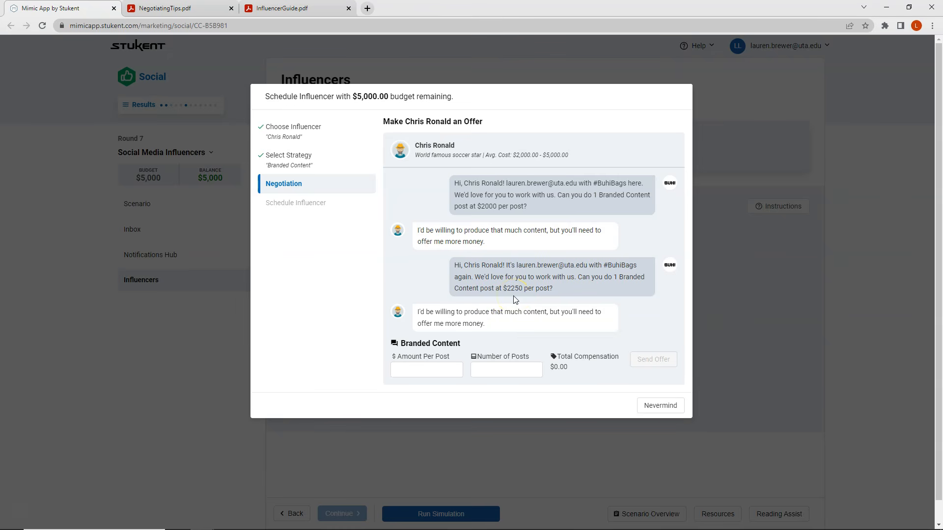
# Step: Send the soccer star a third offer of $3,000 per post for 1 Branded Content post and read the reply
pyautogui.click(516, 325)
pyautogui.click(516, 366)
pyautogui.click(425, 370)
pyautogui.click(431, 260)
pyautogui.click(421, 372)
pyautogui.write('3000')
pyautogui.press('Tab')
pyautogui.write('1')
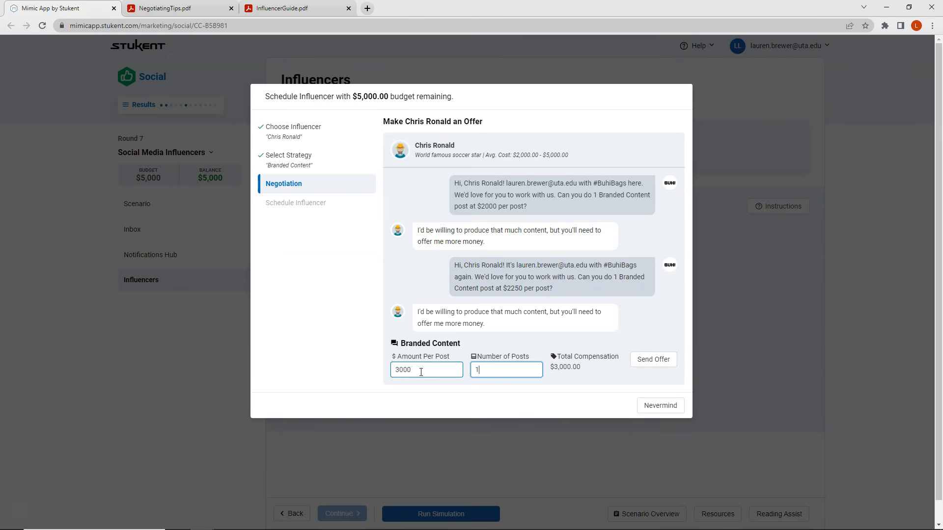
pyautogui.click(674, 362)
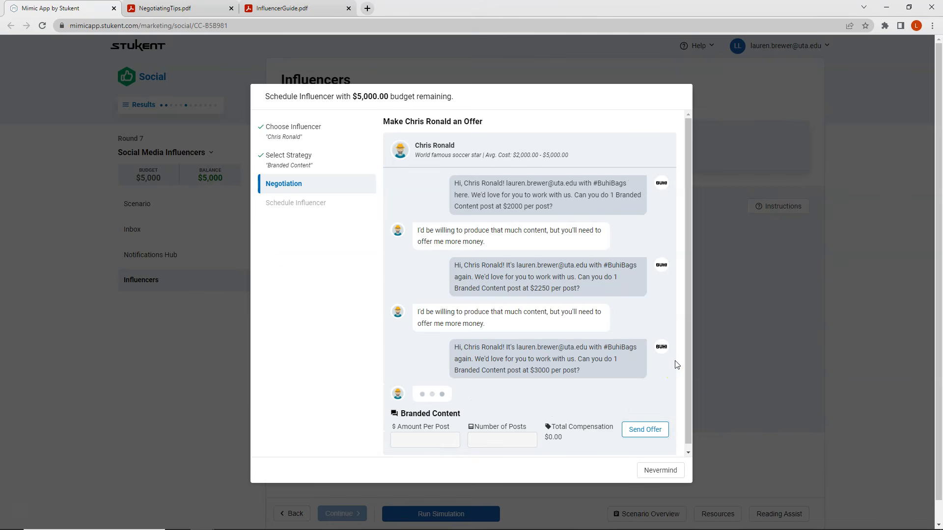
pyautogui.scroll(-1, 675, 361)
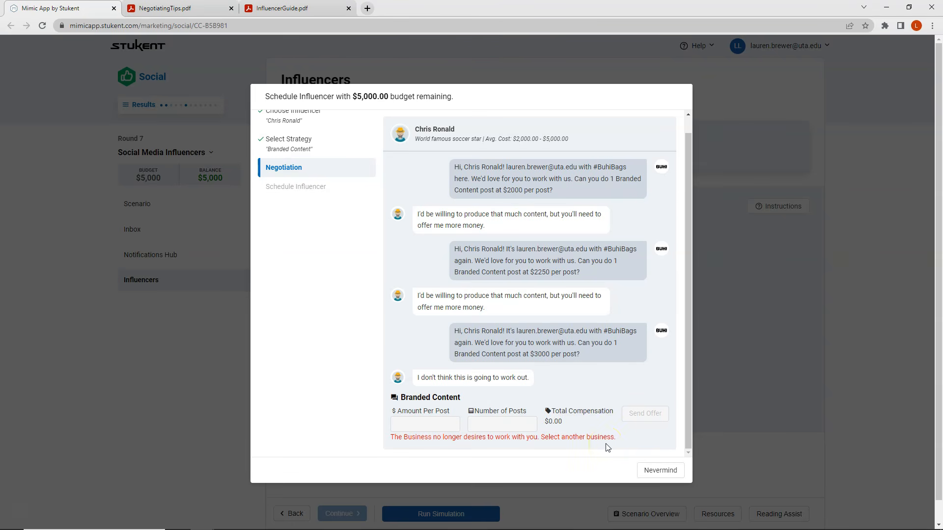
pyautogui.scroll(2, 608, 448)
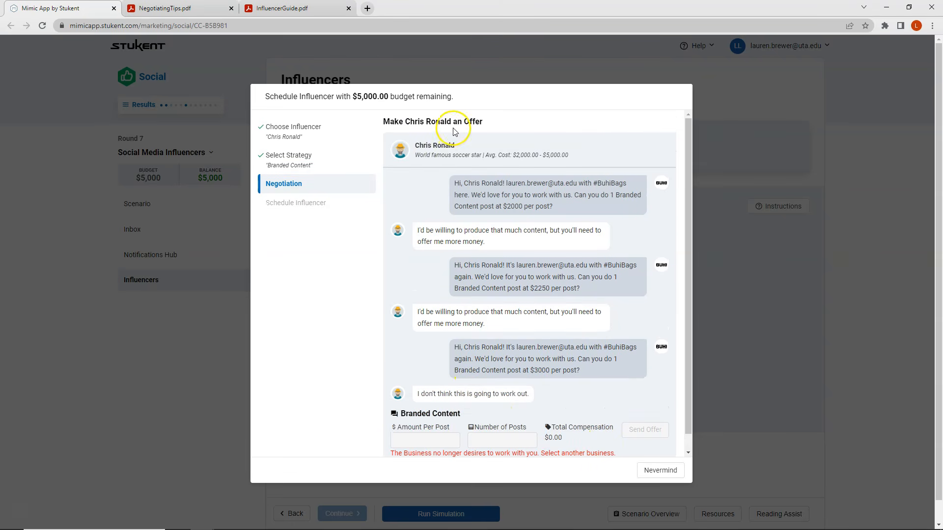
# Step: Return to the influencer choice and select the 25-year-old singer from the Mega category instead
pyautogui.click(290, 129)
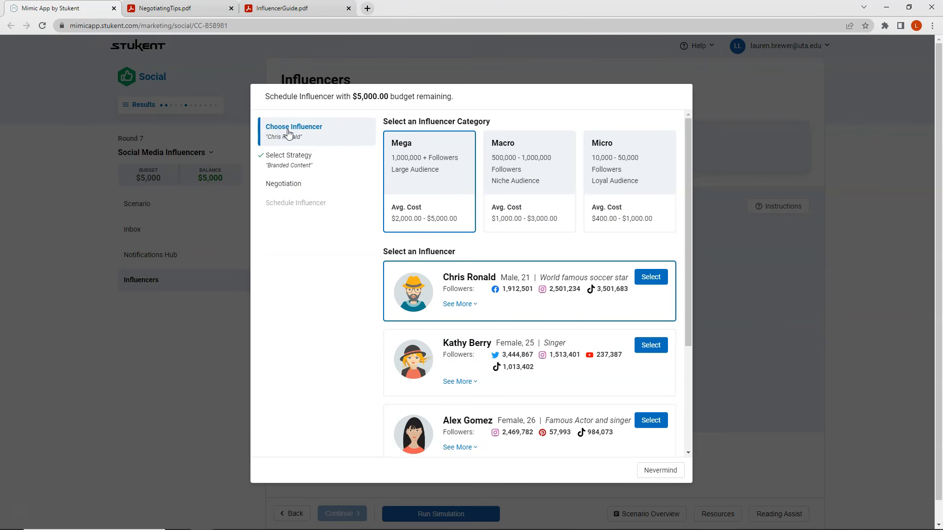
pyautogui.scroll(-1, 441, 252)
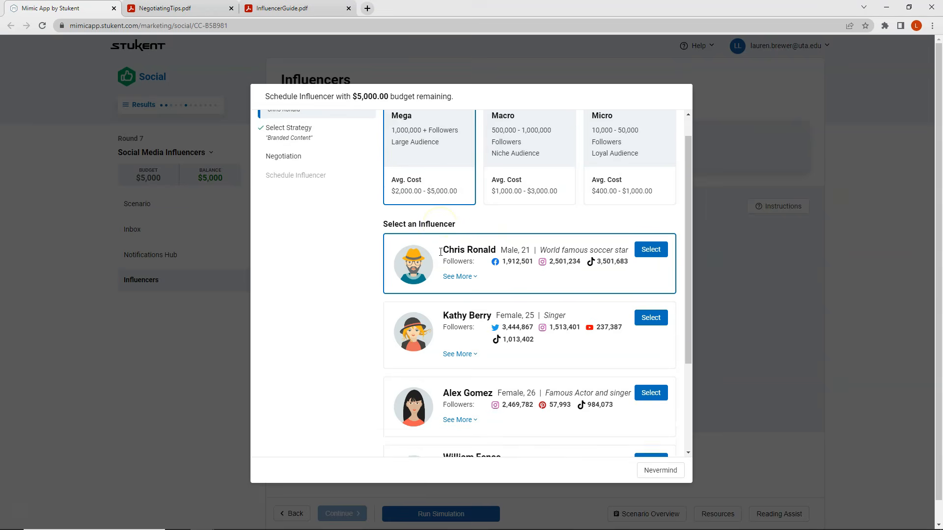
pyautogui.scroll(-1, 441, 255)
pyautogui.click(440, 273)
pyautogui.scroll(-1, 440, 273)
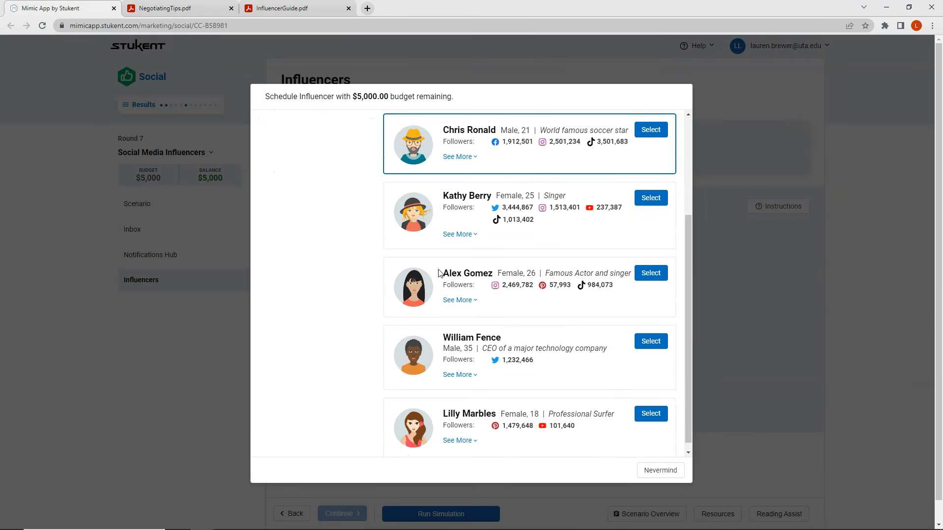
pyautogui.scroll(-1, 440, 273)
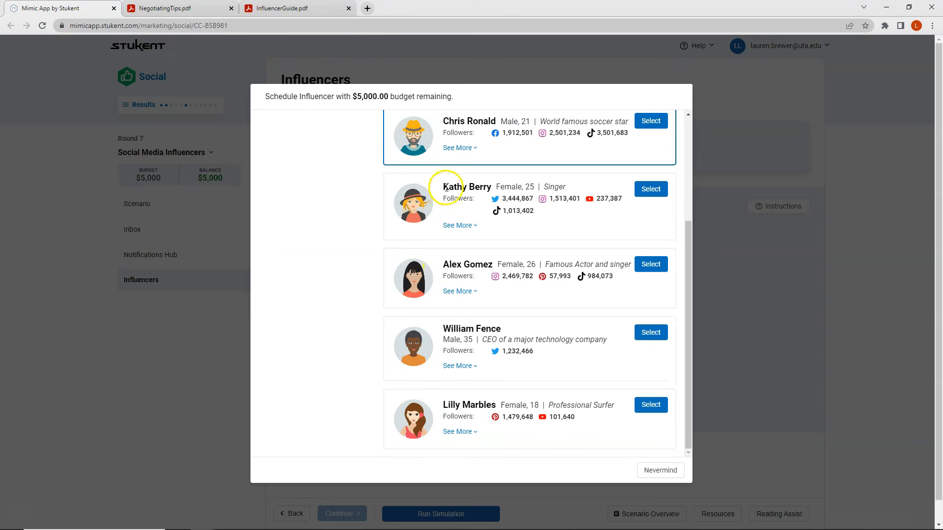
pyautogui.click(652, 188)
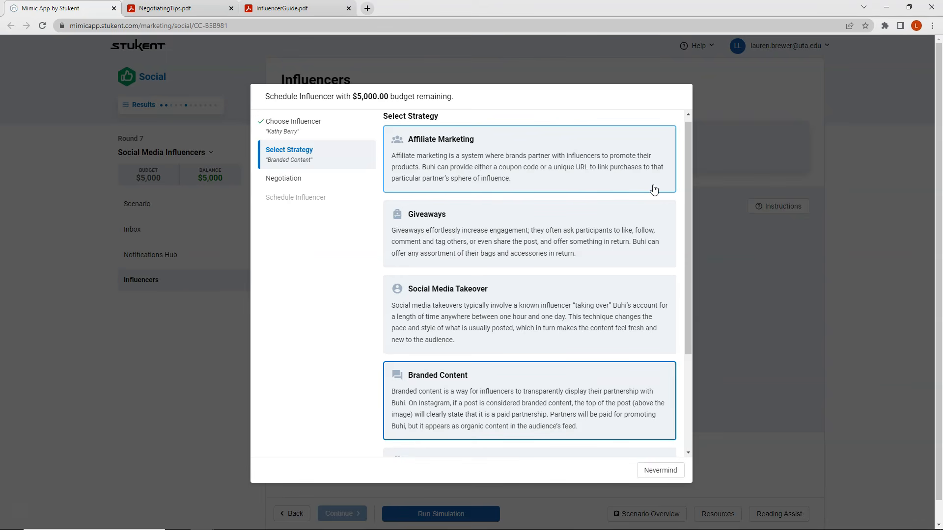
# Step: Change the strategy to Affiliate Marketing and offer the singer $3,000 per post for 1 post
pyautogui.click(444, 397)
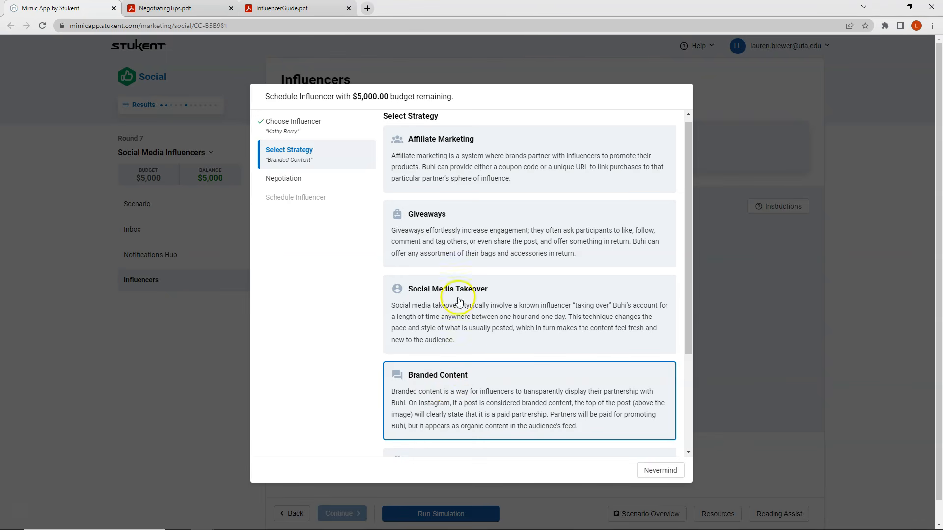
pyautogui.click(444, 146)
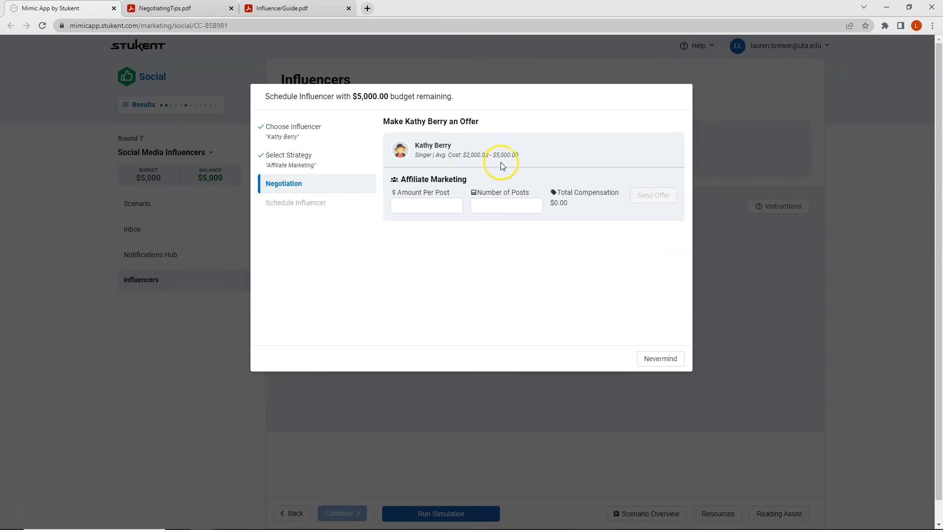
pyautogui.click(419, 207)
pyautogui.write('3000')
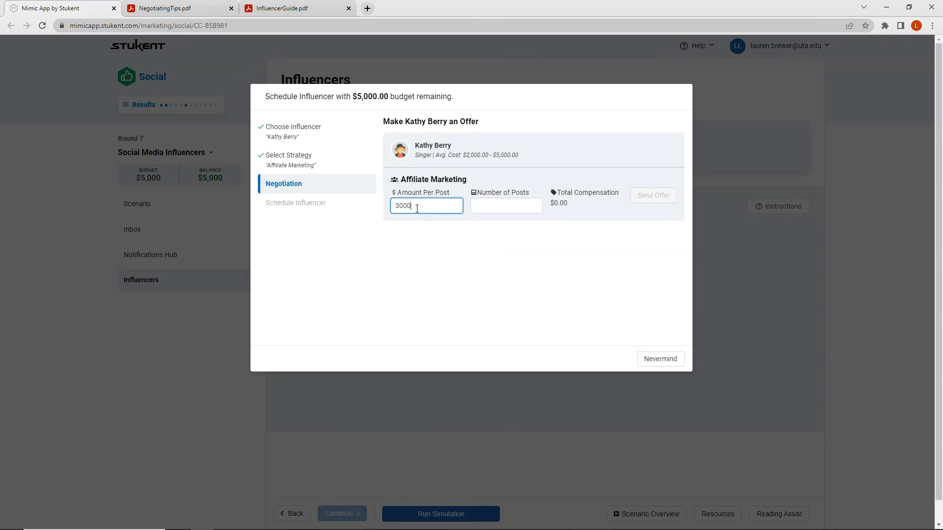
pyautogui.press('Tab')
pyautogui.write('1')
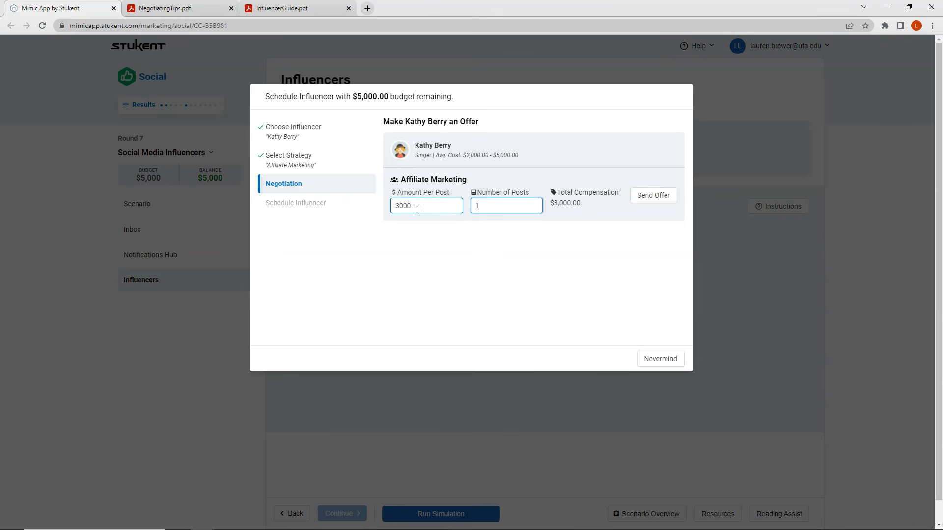
pyautogui.click(677, 196)
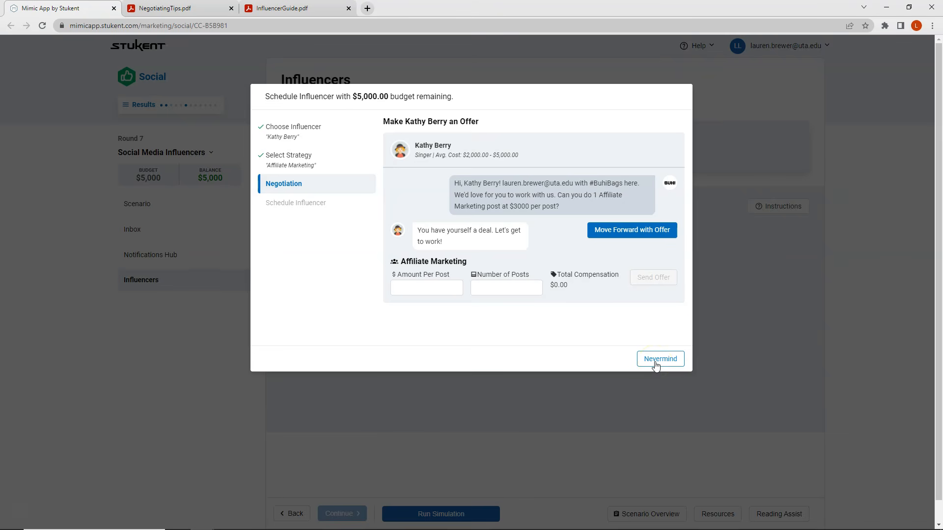
# Step: Move forward with the singer's deal and confirm her for 1 Affiliate Marketing post at $3,000
pyautogui.click(634, 231)
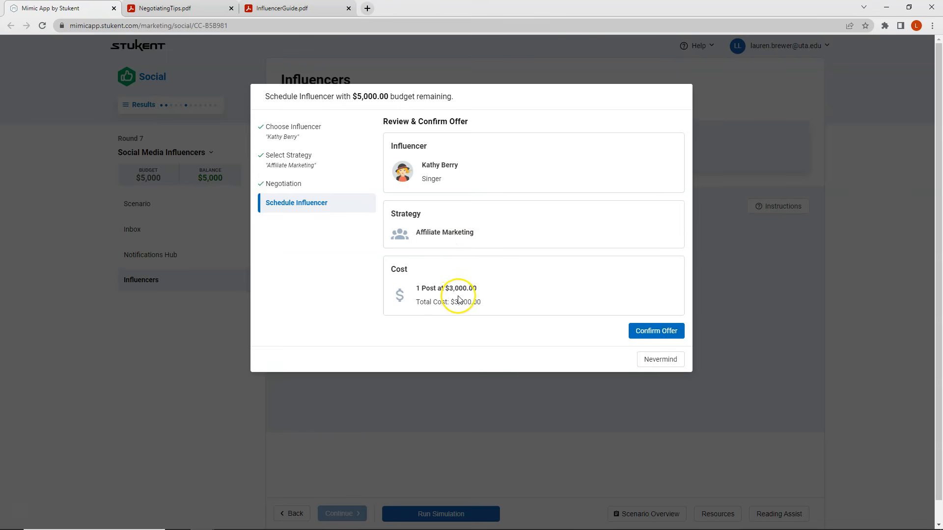
pyautogui.click(651, 333)
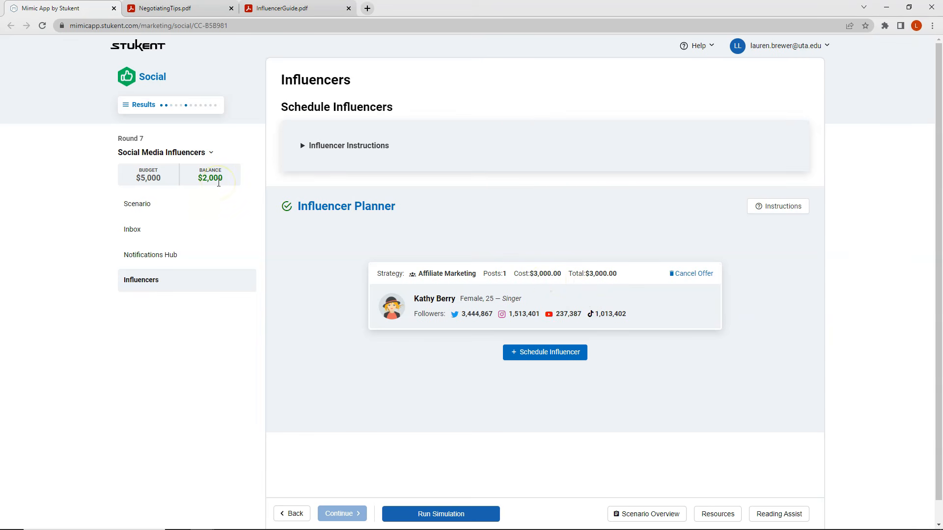
# Step: Start scheduling a second influencer from the Micro category and review the profiles of World Travelers and The Show-offs
pyautogui.click(549, 353)
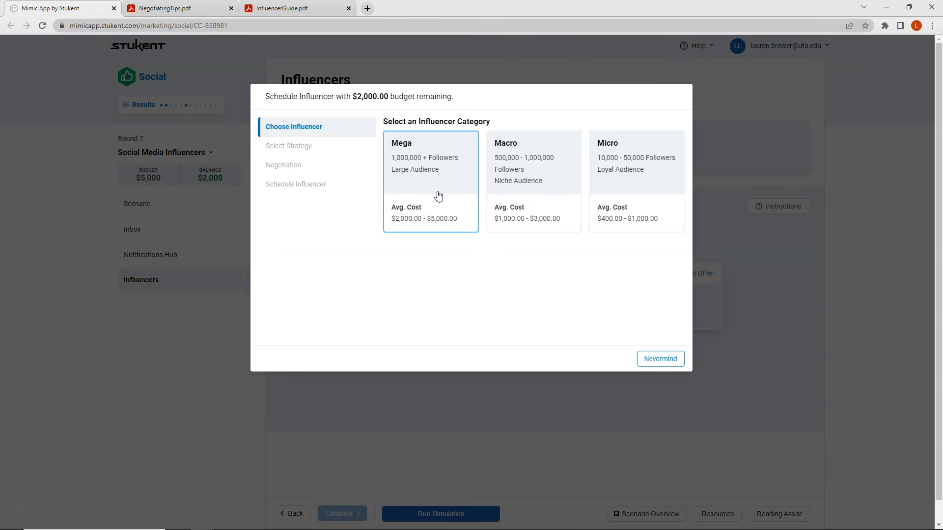
pyautogui.click(631, 185)
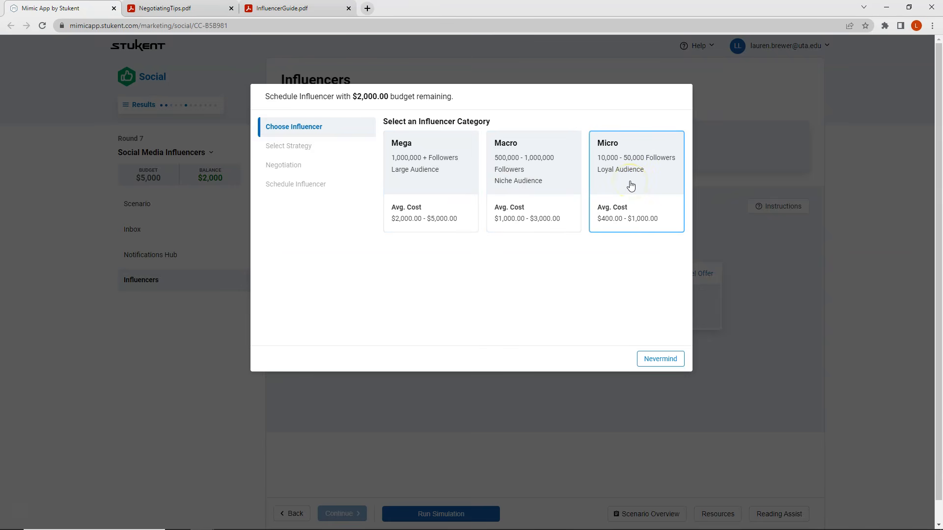
pyautogui.click(632, 185)
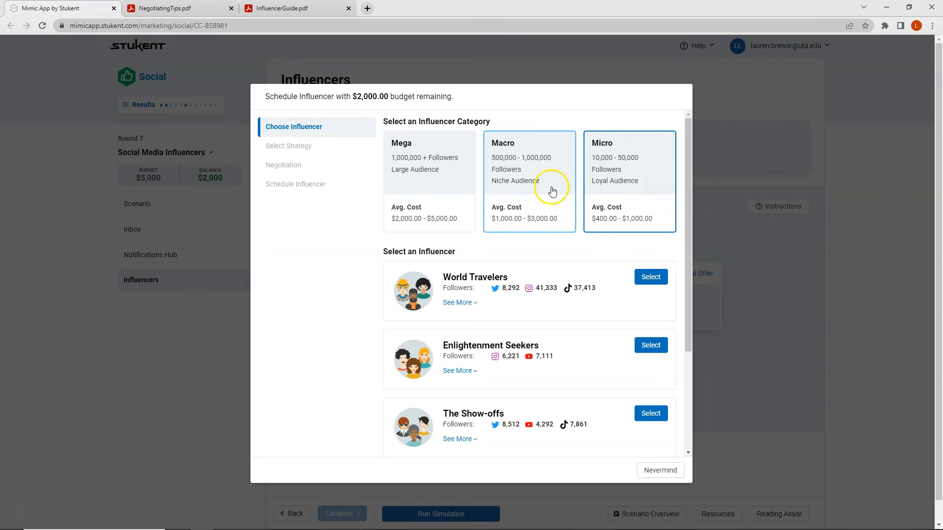
pyautogui.scroll(-2, 552, 190)
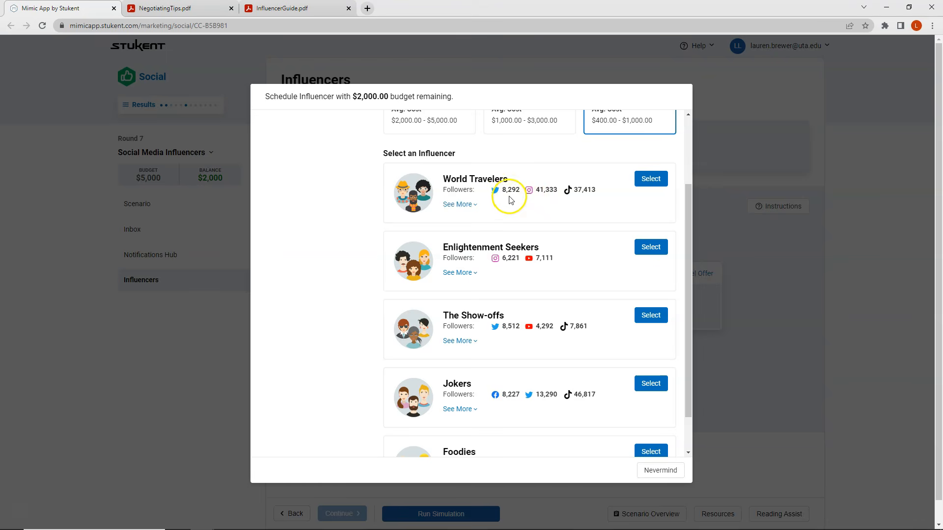
pyautogui.click(457, 206)
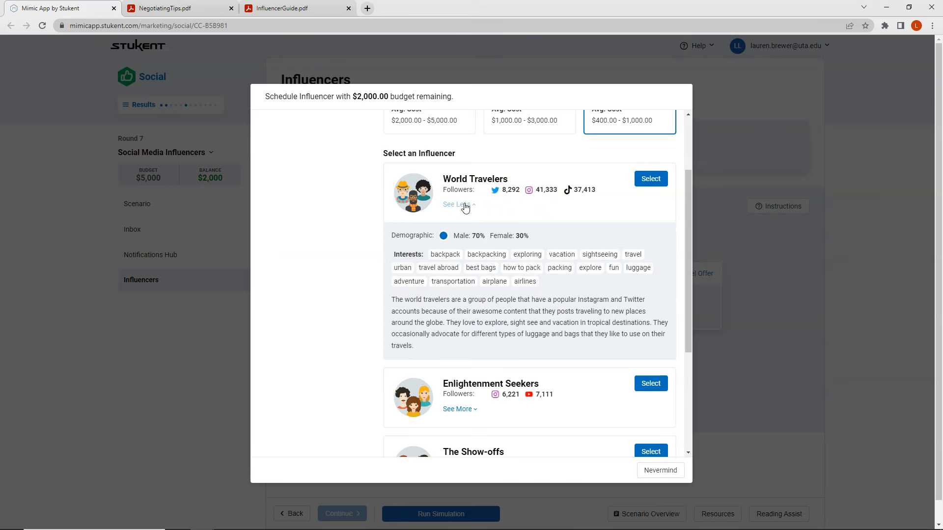
pyautogui.click(465, 209)
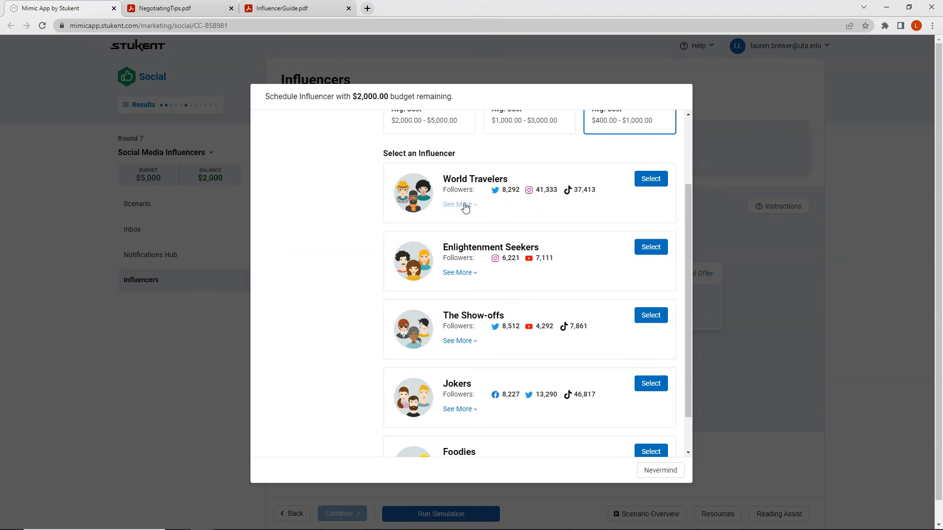
pyautogui.scroll(-1, 465, 208)
pyautogui.click(462, 295)
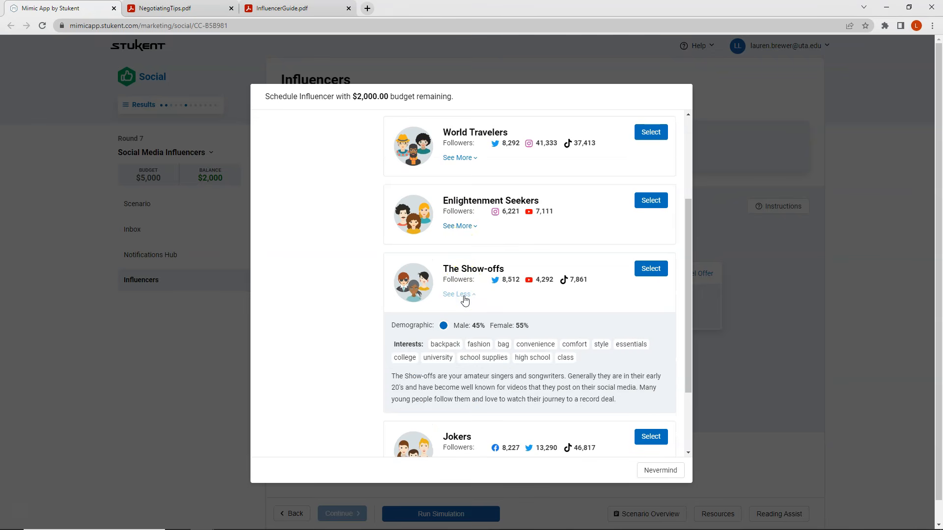
pyautogui.click(462, 295)
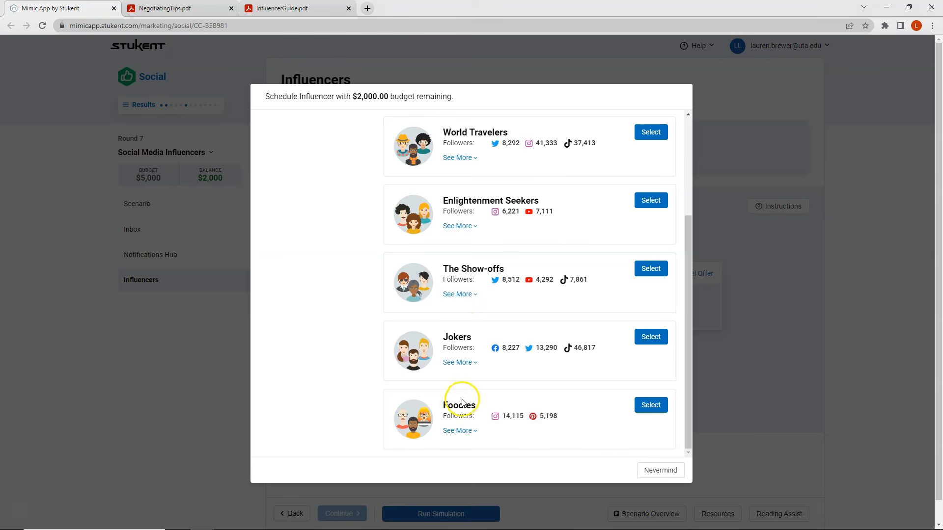
# Step: Select the Foodies as the second influencer and choose Giveaways as their strategy
pyautogui.click(650, 407)
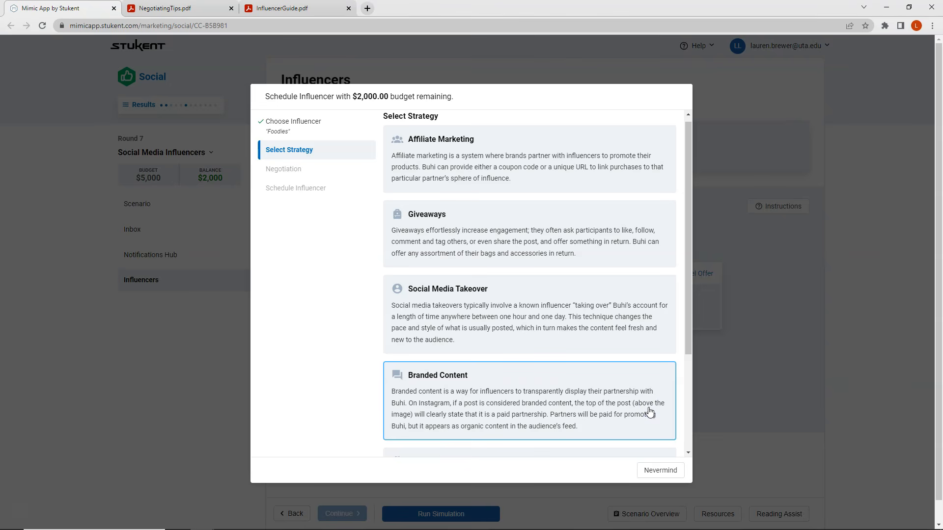
pyautogui.click(459, 228)
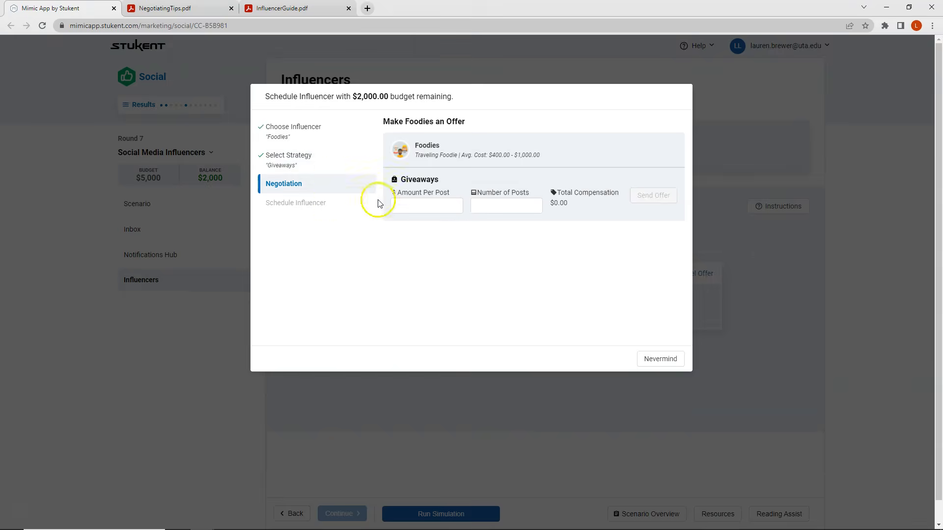
pyautogui.click(288, 157)
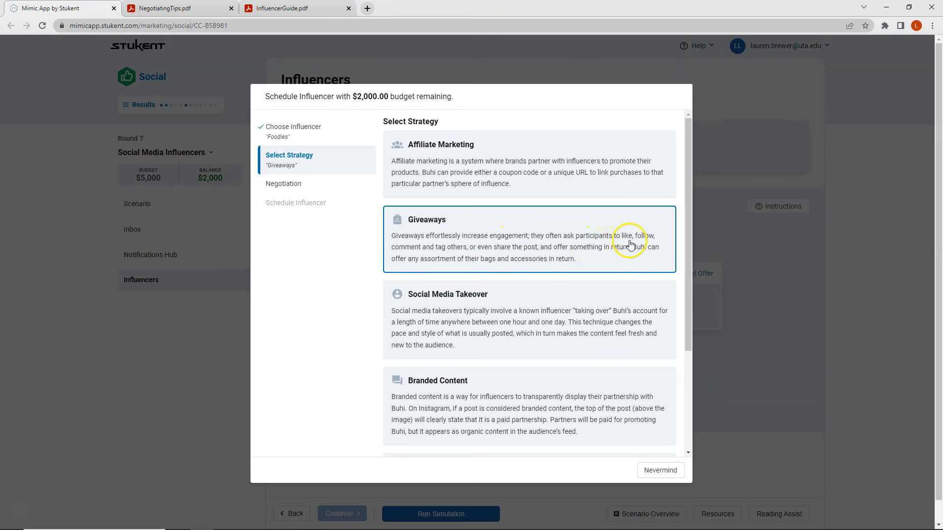
pyautogui.click(453, 249)
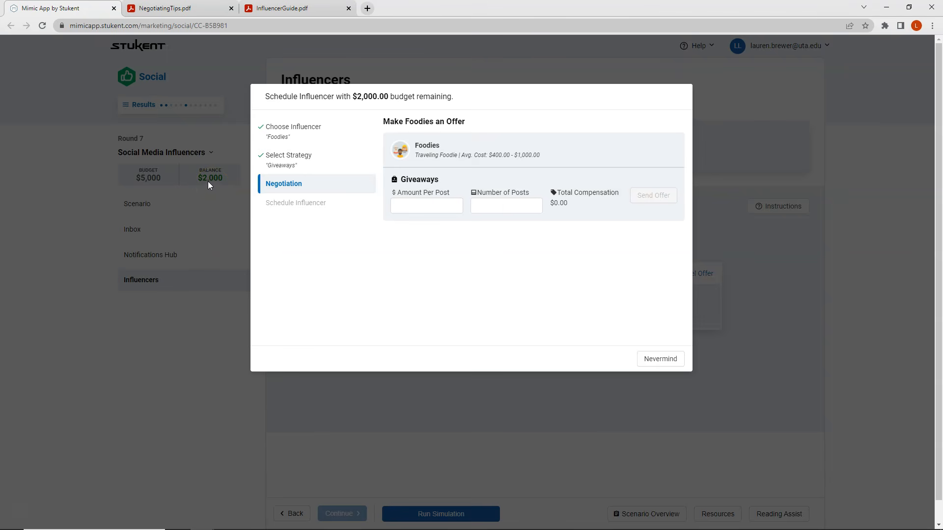
# Step: Offer the Foodies $800 per post for 2 Giveaways posts and confirm the deal
pyautogui.click(405, 206)
pyautogui.click(510, 208)
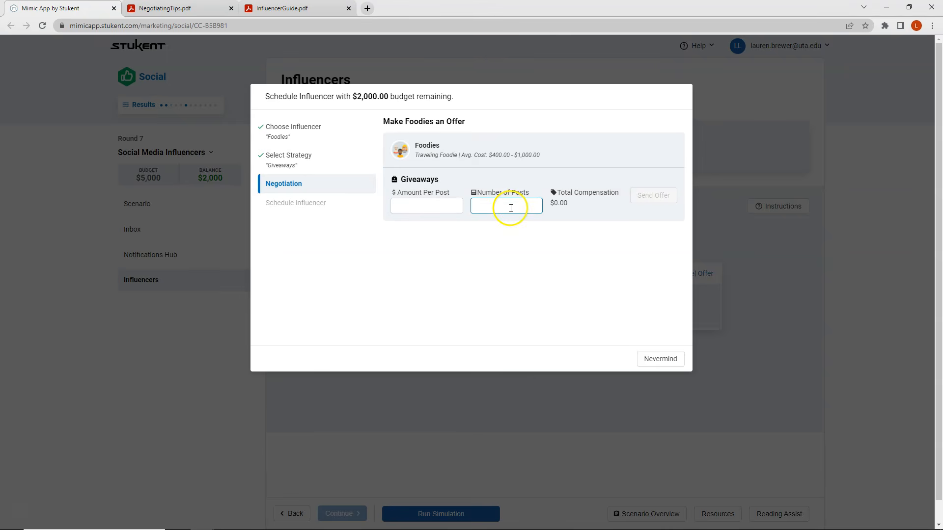
pyautogui.write('2')
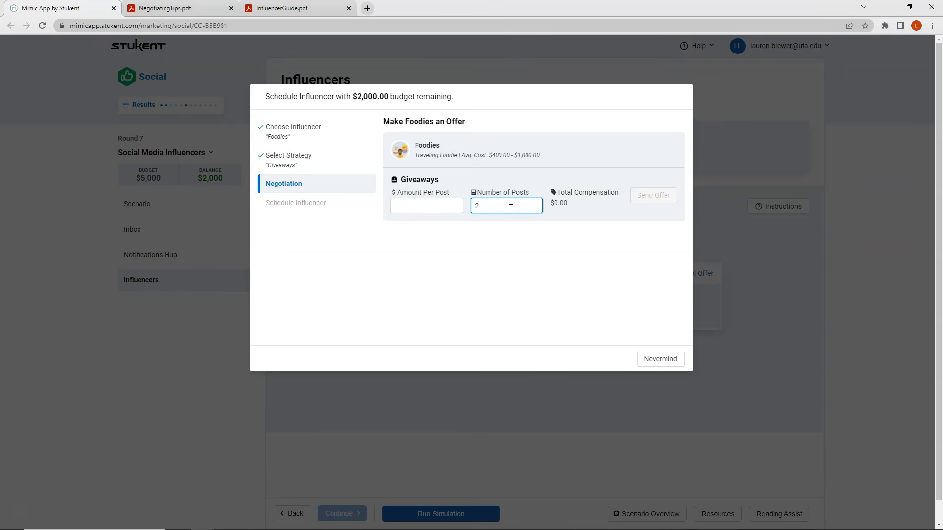
pyautogui.click(423, 207)
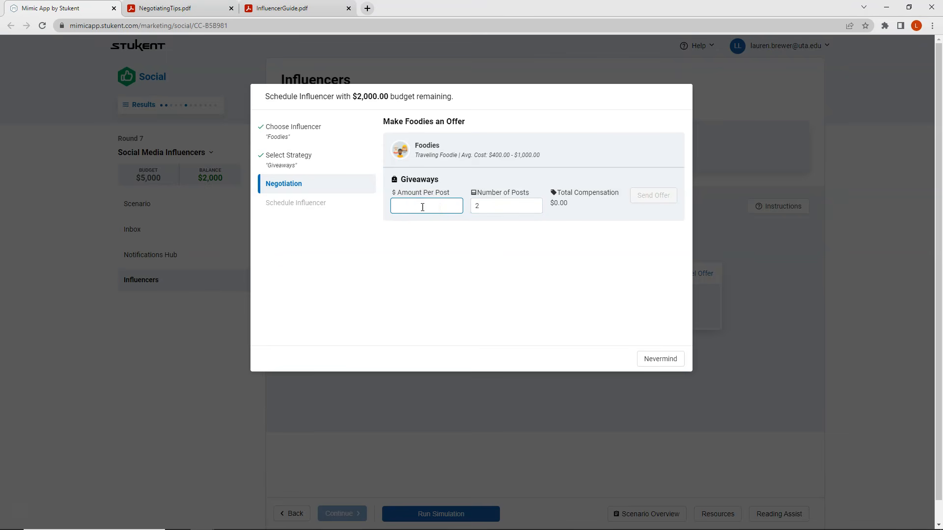
pyautogui.write('8')
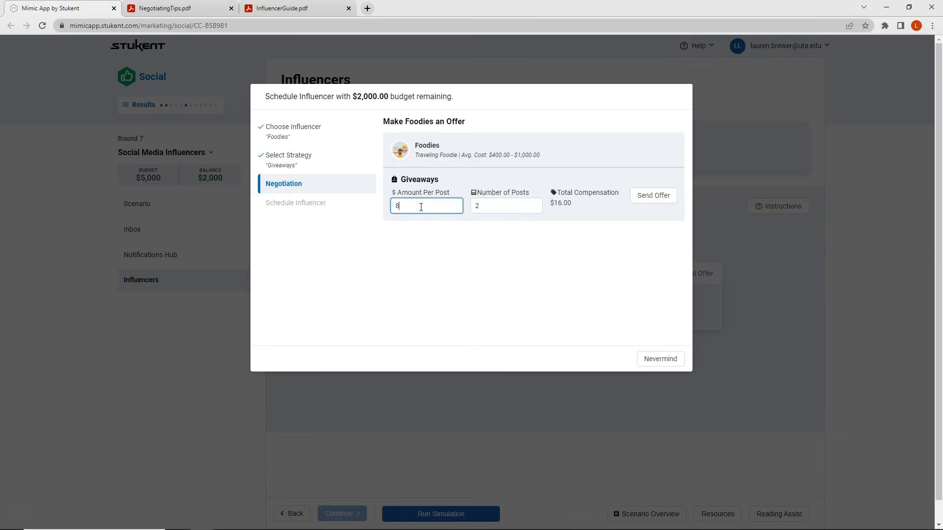
pyautogui.write('00')
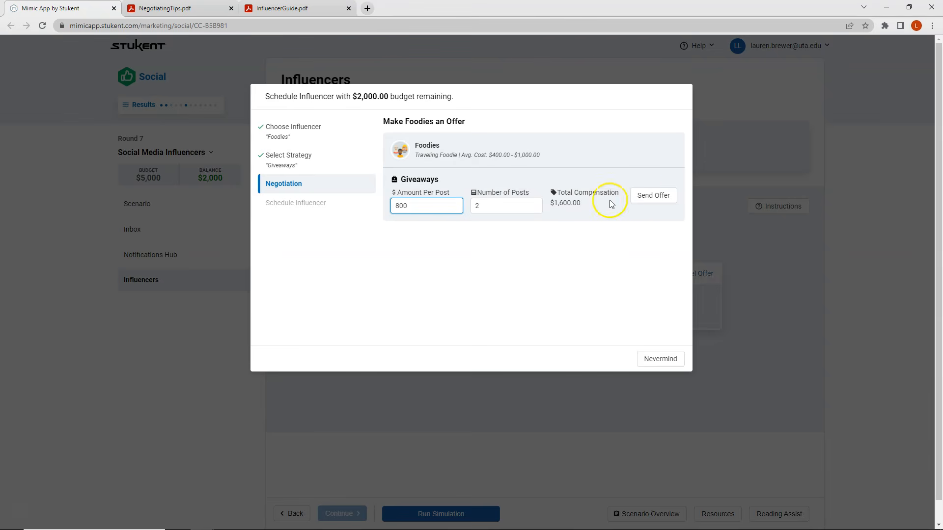
pyautogui.click(662, 198)
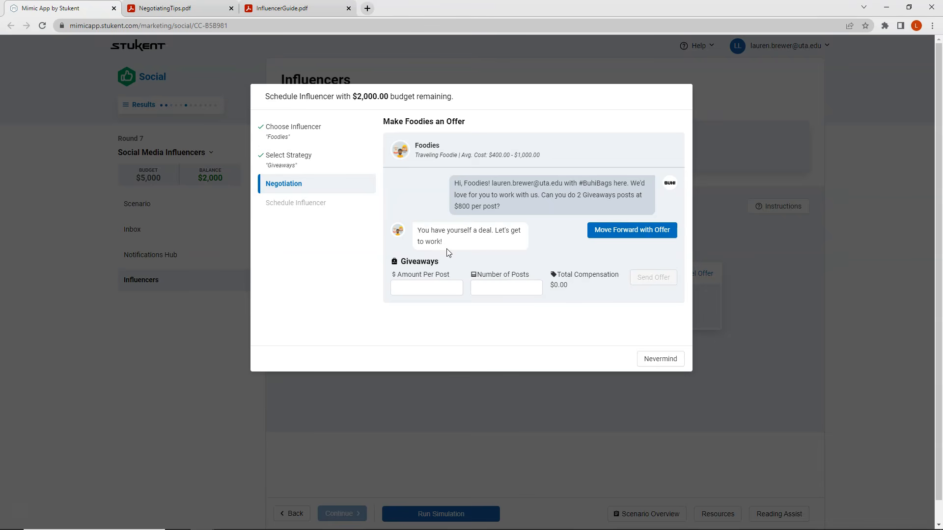
pyautogui.click(626, 236)
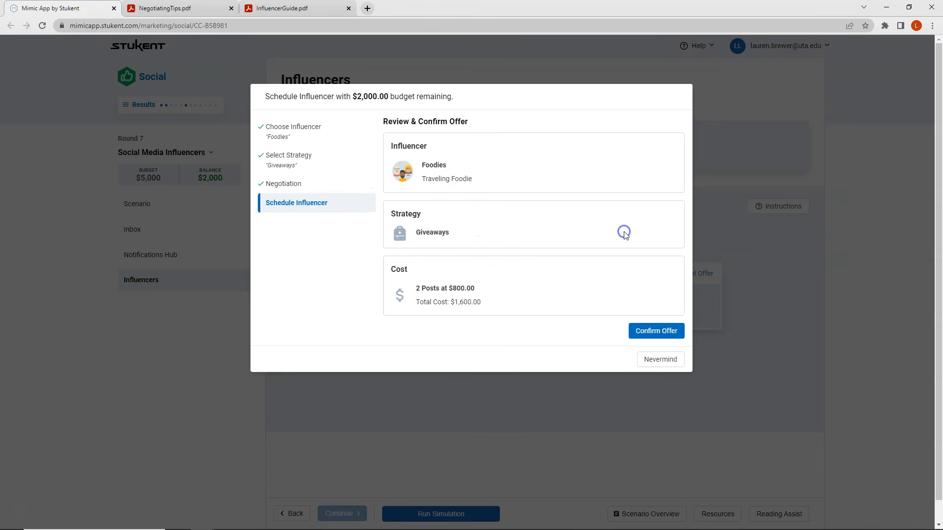
pyautogui.click(661, 333)
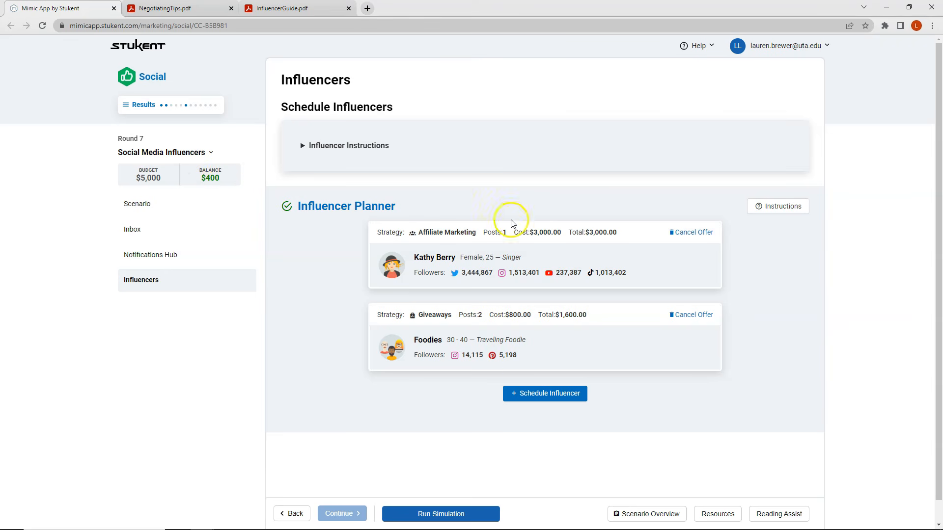
# Step: Start a third influencer booking, selecting the Foodies from the Micro category again with the Gifts strategy
pyautogui.click(534, 396)
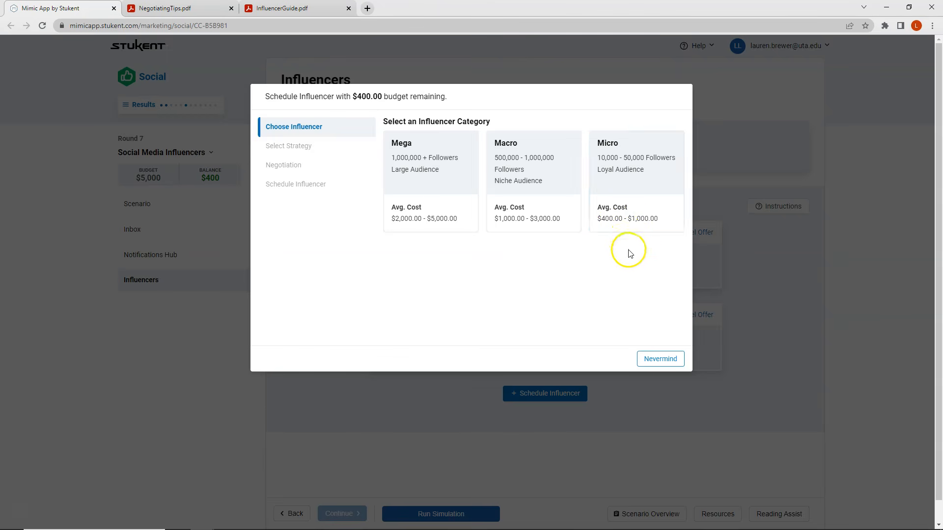
pyautogui.click(626, 196)
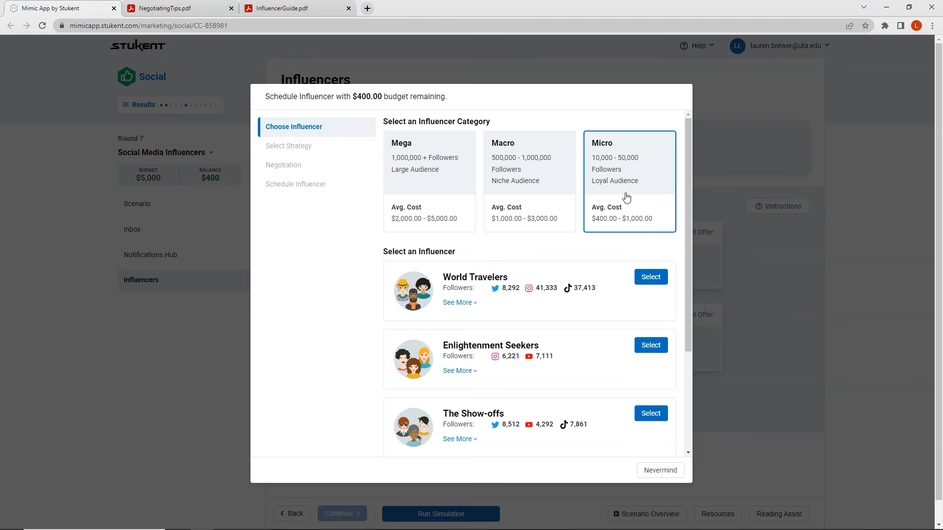
pyautogui.click(623, 198)
pyautogui.scroll(-2, 605, 256)
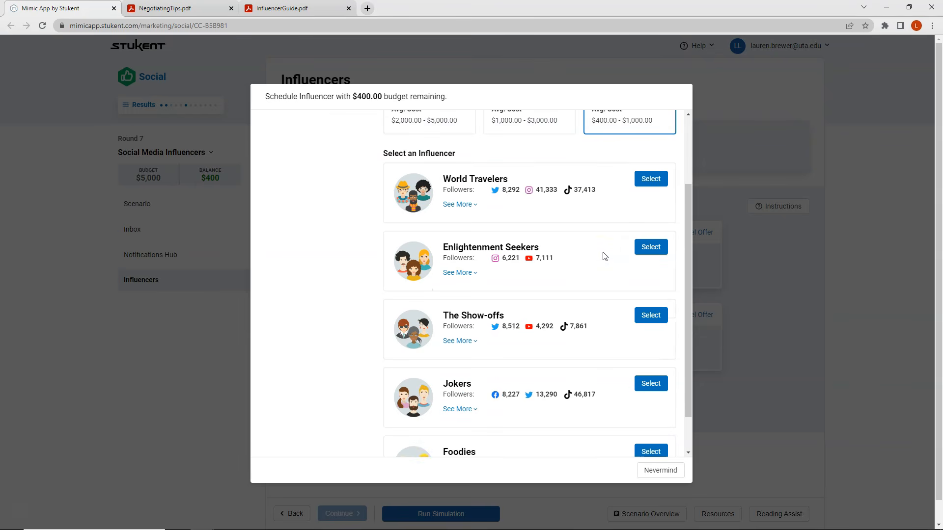
pyautogui.scroll(-1, 604, 256)
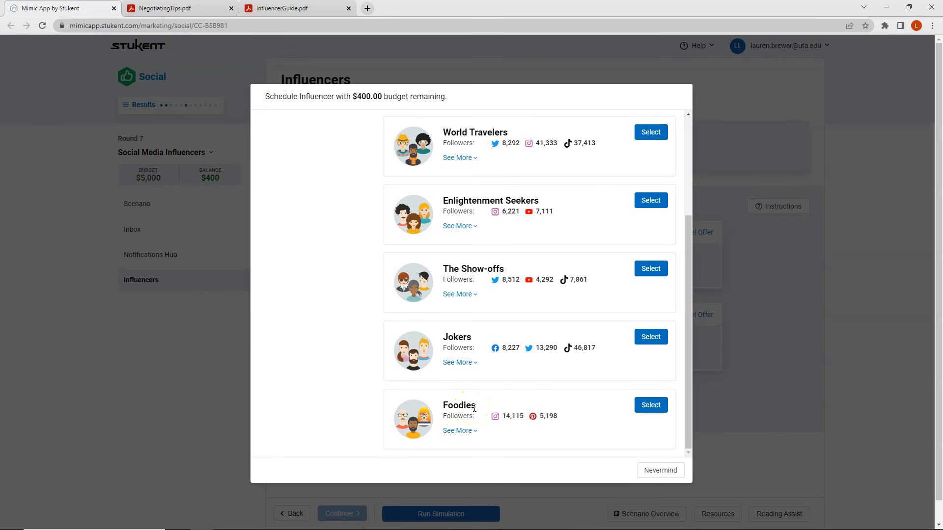
pyautogui.click(647, 404)
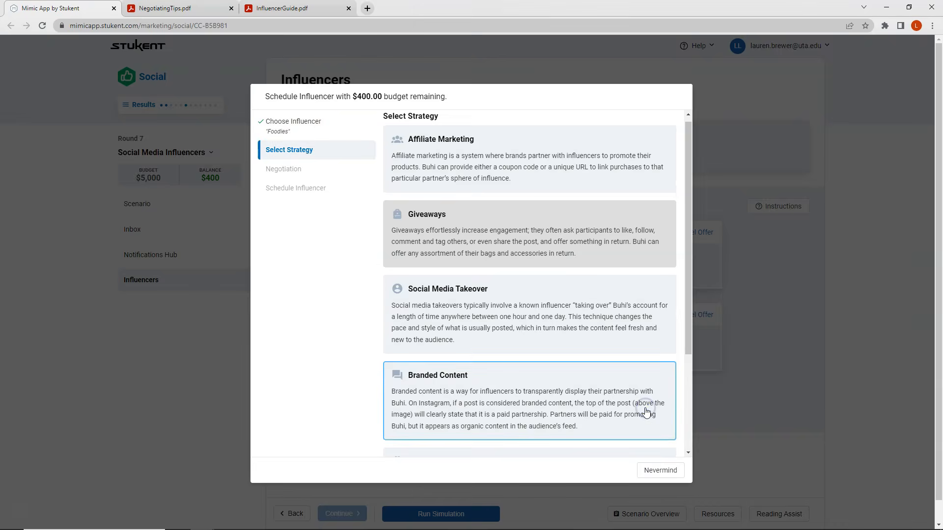
pyautogui.scroll(-3, 491, 324)
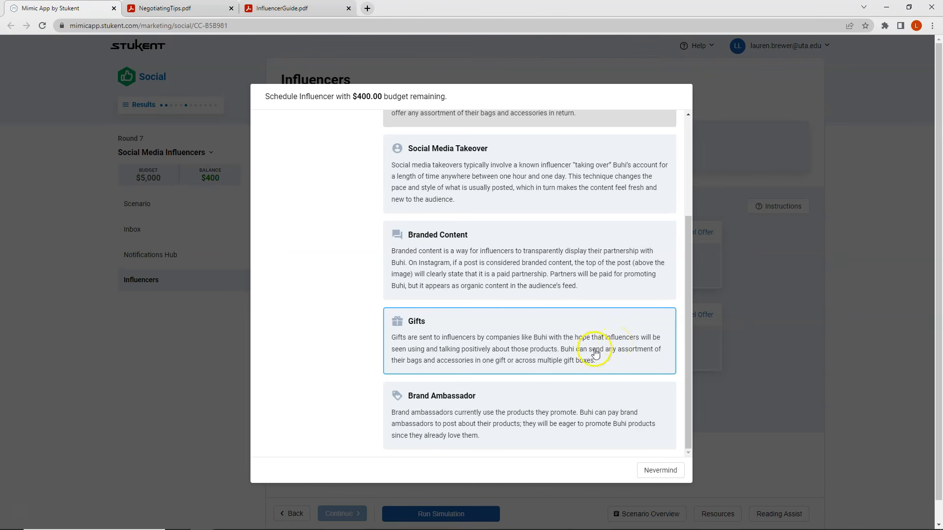
pyautogui.click(505, 345)
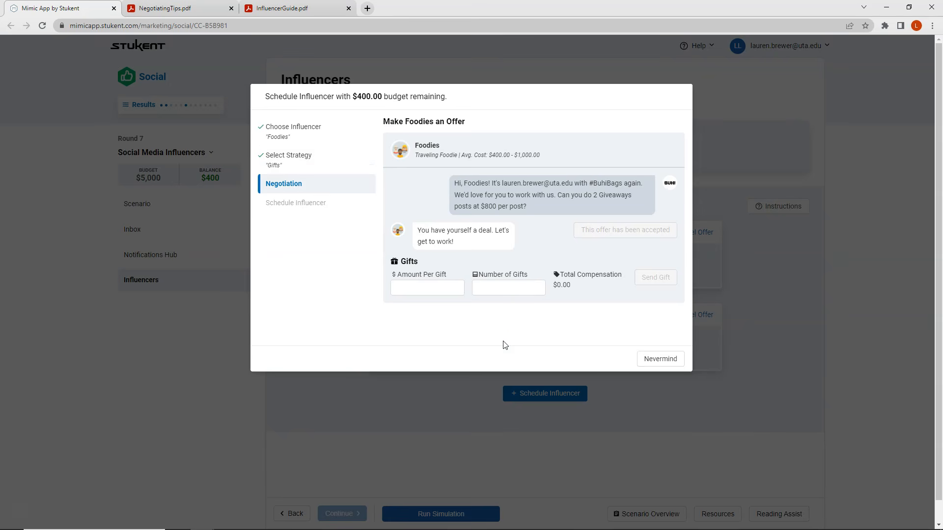
# Step: Send the Foodies 1 gift worth $400 and confirm the offer
pyautogui.click(433, 288)
pyautogui.write('400')
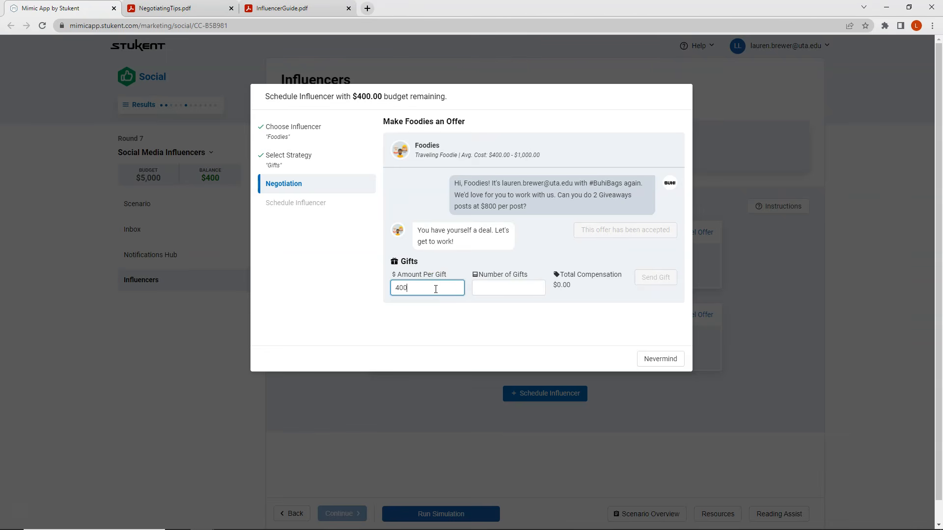
pyautogui.click(486, 290)
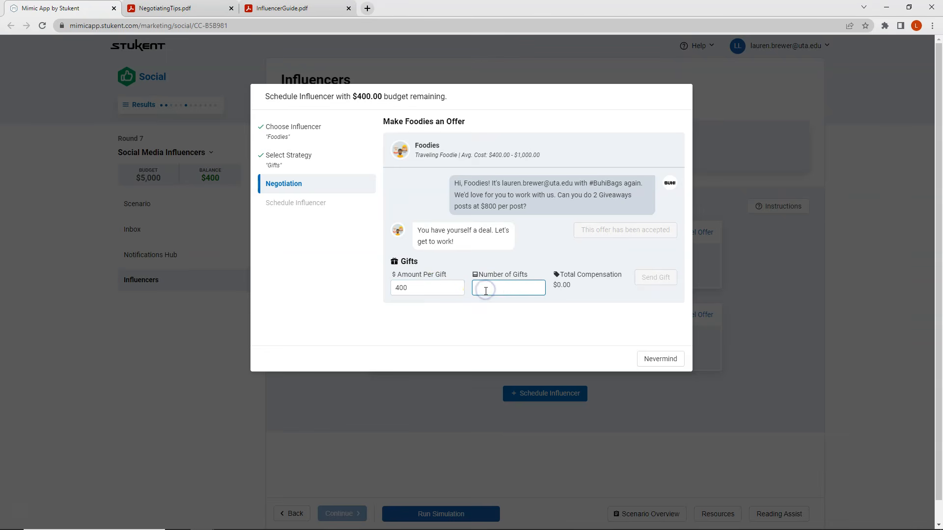
pyautogui.write('1')
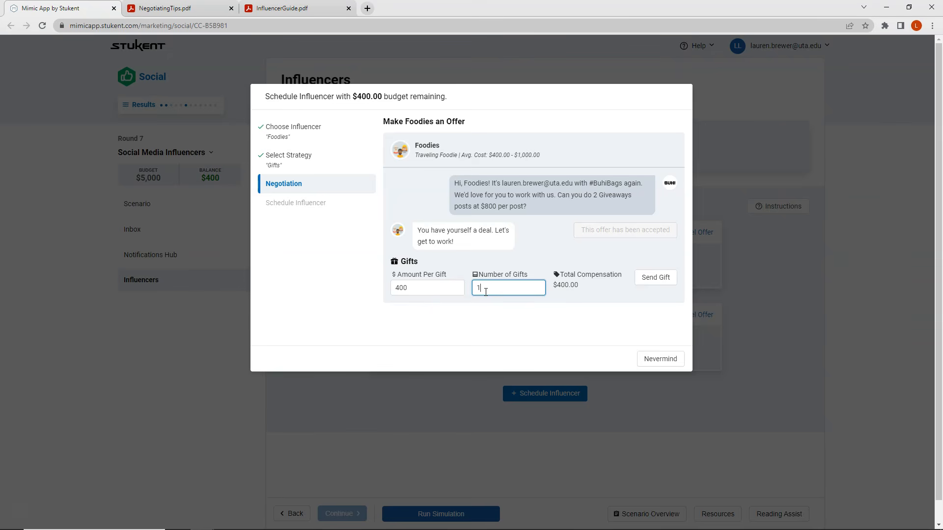
pyautogui.click(661, 283)
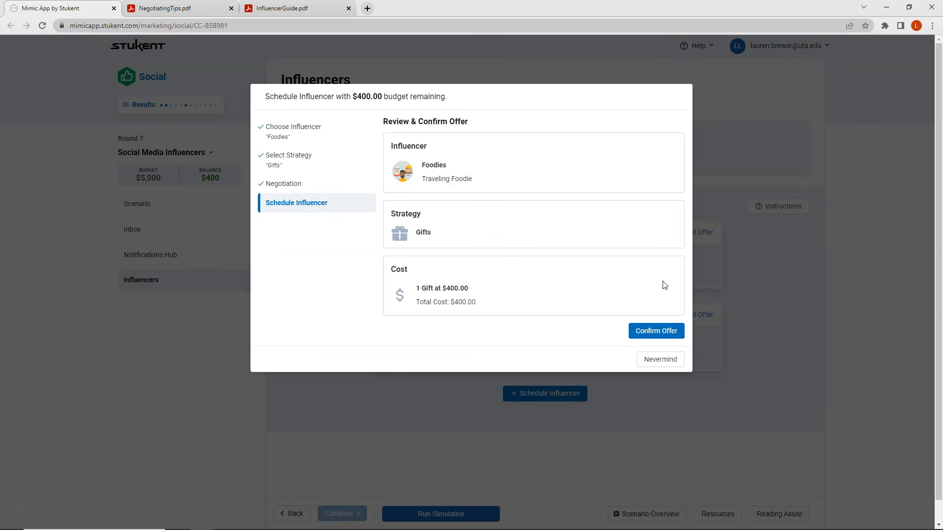
pyautogui.click(658, 284)
pyautogui.click(657, 331)
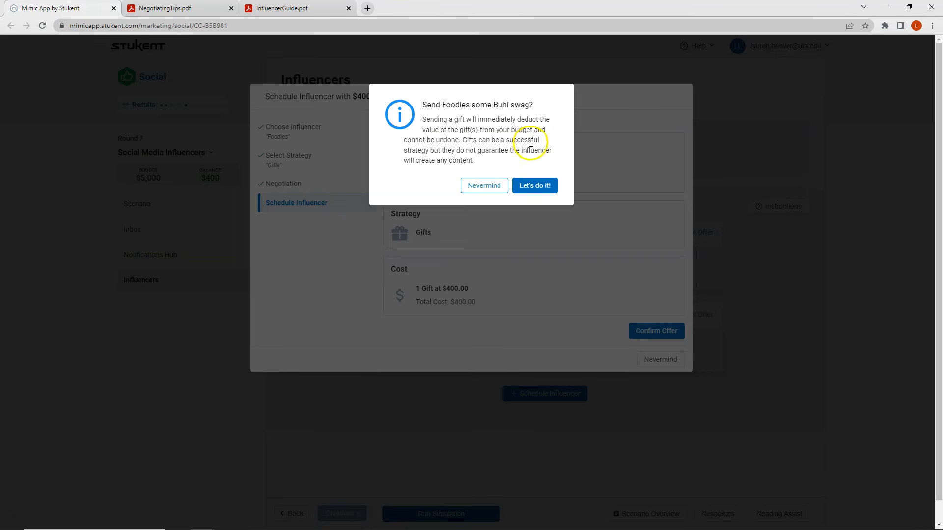
pyautogui.click(533, 186)
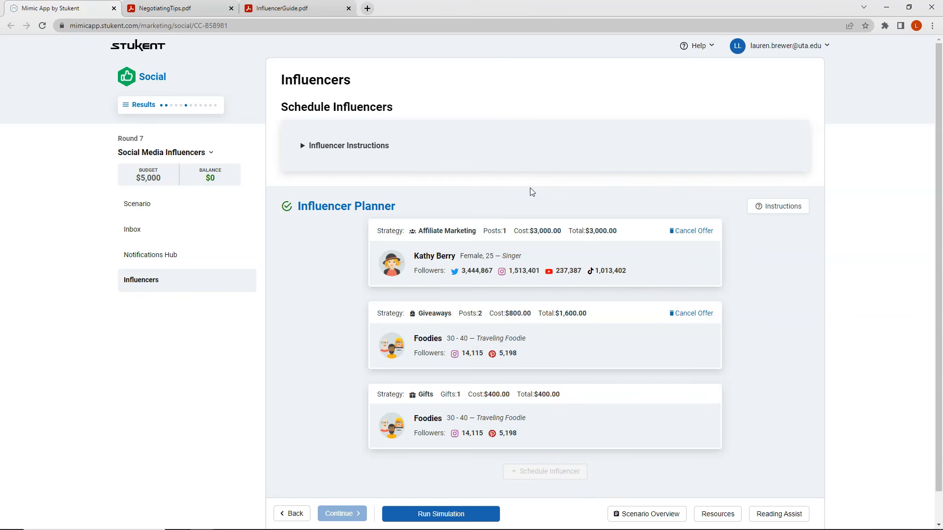
# Step: Run the simulation for Round 7 with the three scheduled influencer offers and confirm the run
pyautogui.scroll(-1, 529, 189)
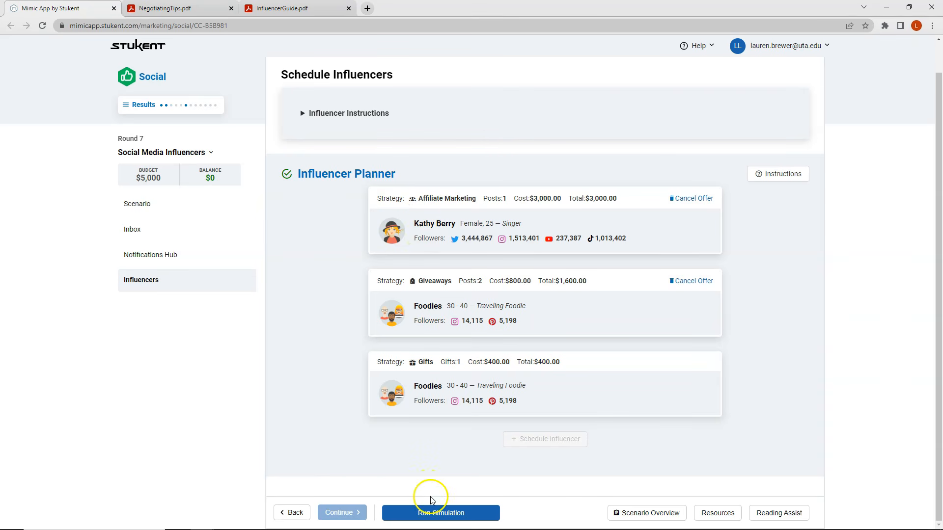
pyautogui.click(435, 516)
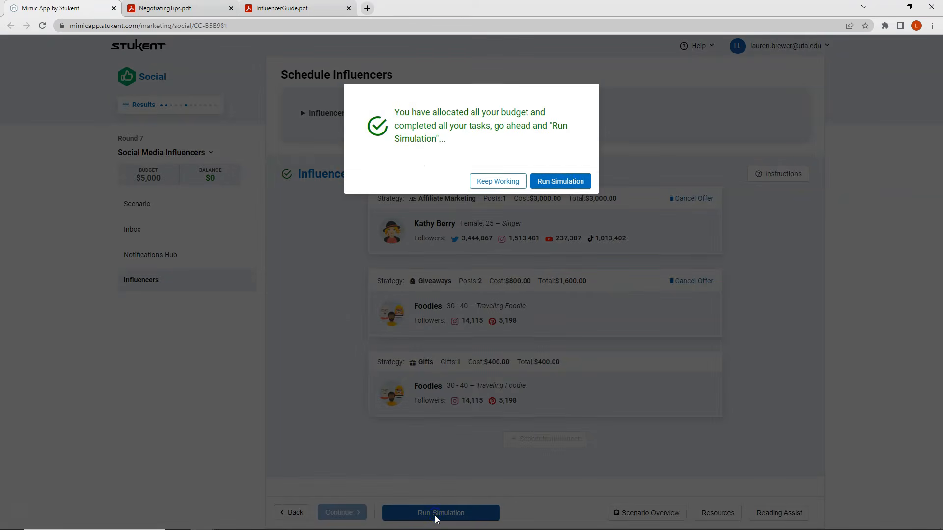
pyautogui.click(582, 183)
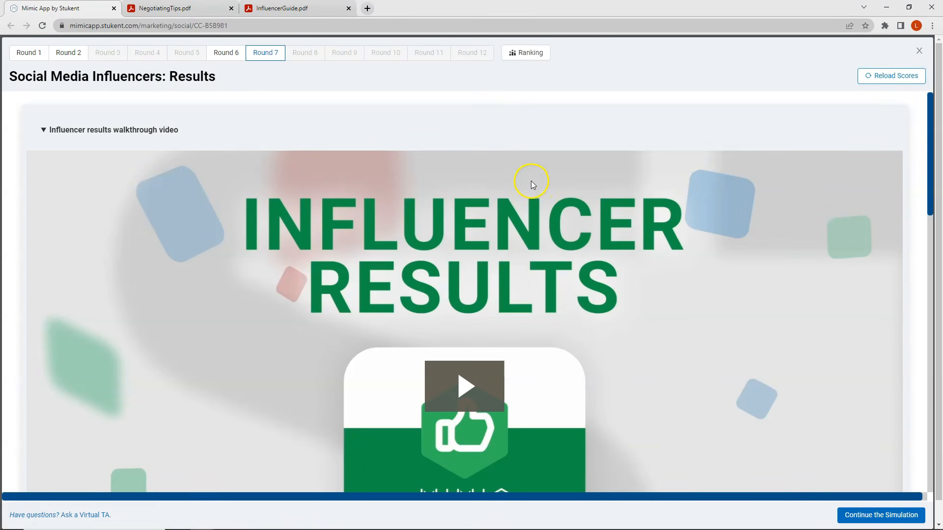
# Step: Collapse the results walkthrough video and review the Affiliate Marketing singer's awareness, engagement, revenue and per-platform results
pyautogui.click(43, 129)
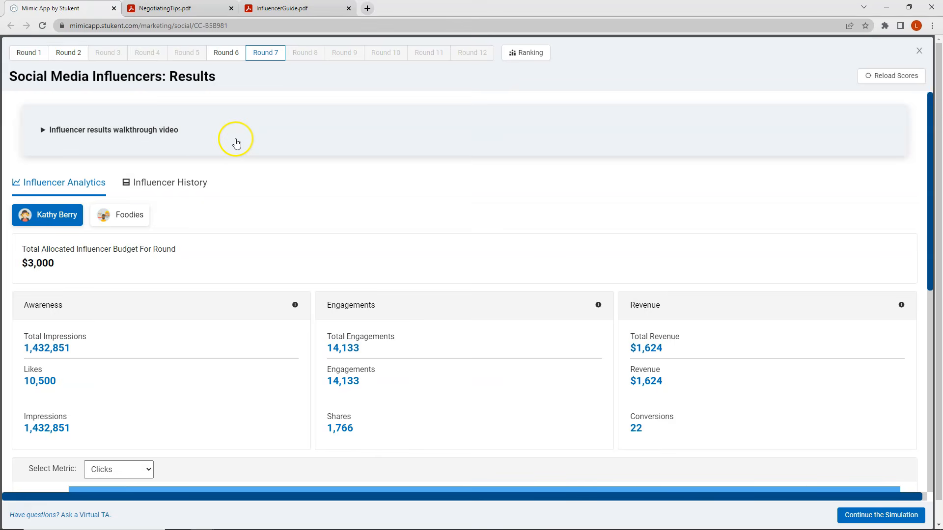
pyautogui.scroll(-1, 233, 142)
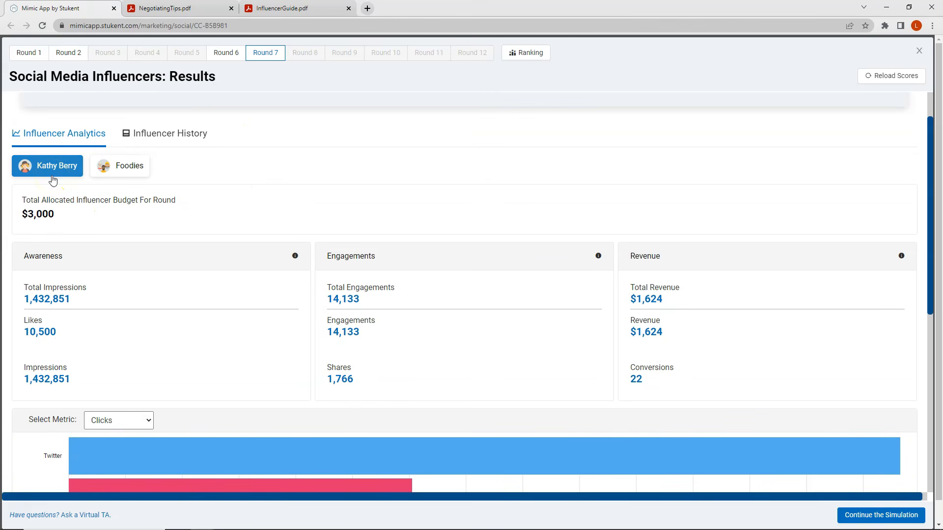
pyautogui.scroll(-2, 50, 201)
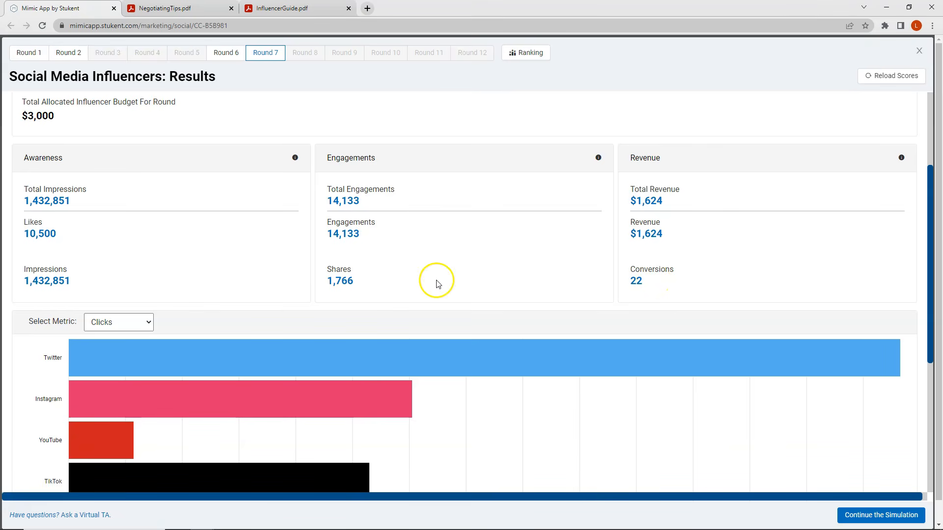
pyautogui.scroll(-5, 432, 282)
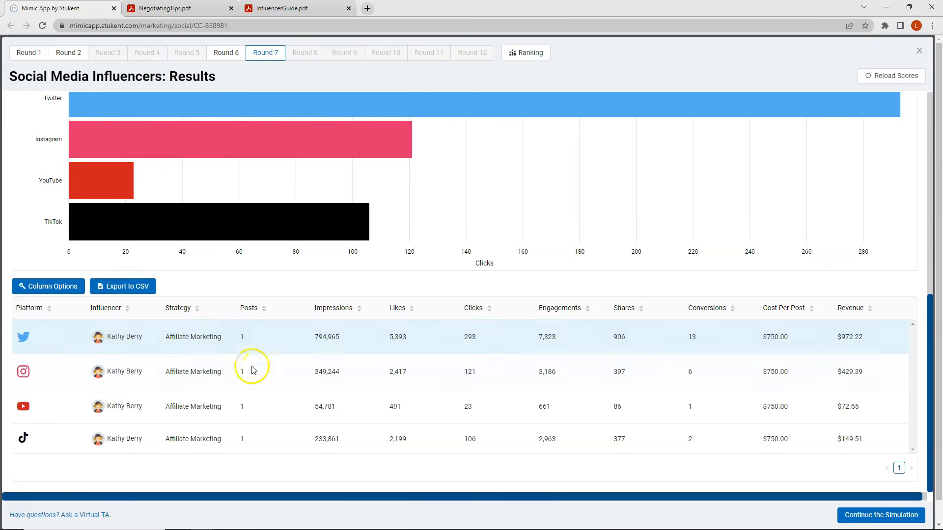
pyautogui.scroll(7, 253, 326)
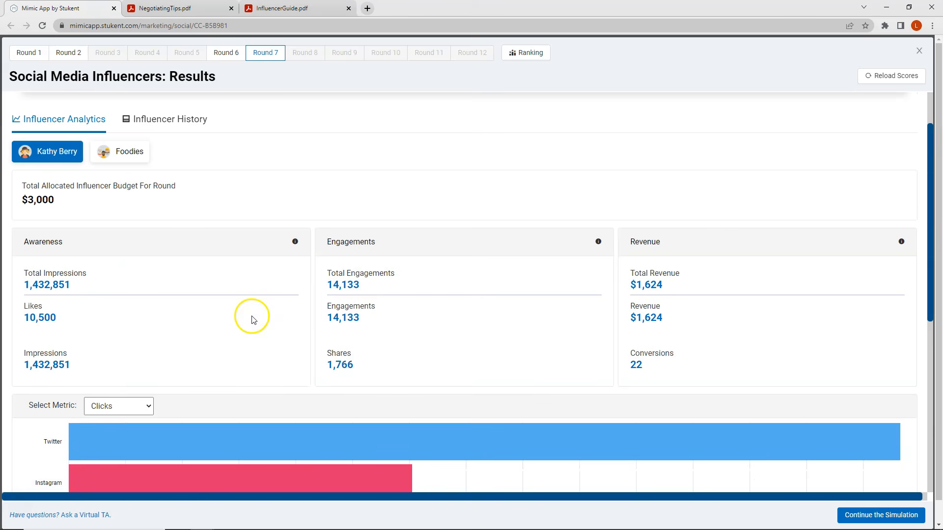
# Step: Examine the Foodies' analytics against the singer's, including the clicks per platform and the Giveaways and Gifts rows in the table
pyautogui.click(126, 156)
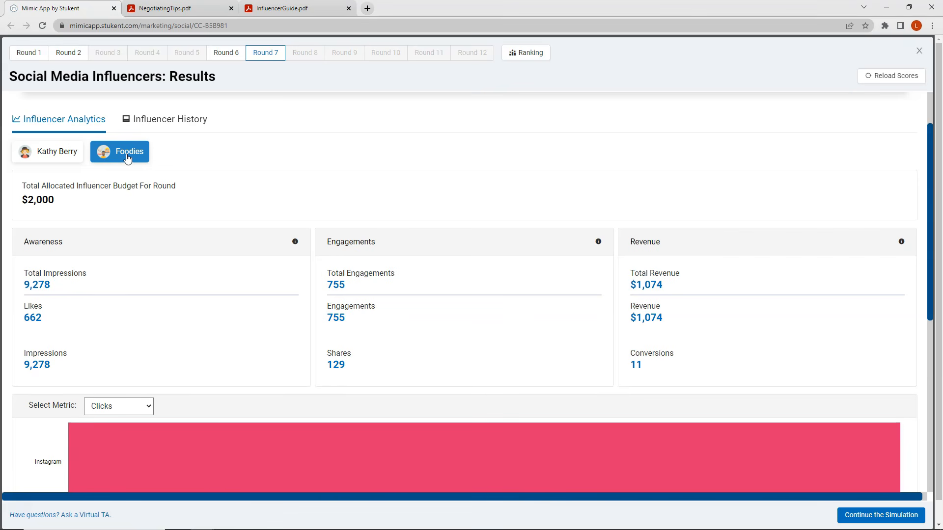
pyautogui.click(125, 159)
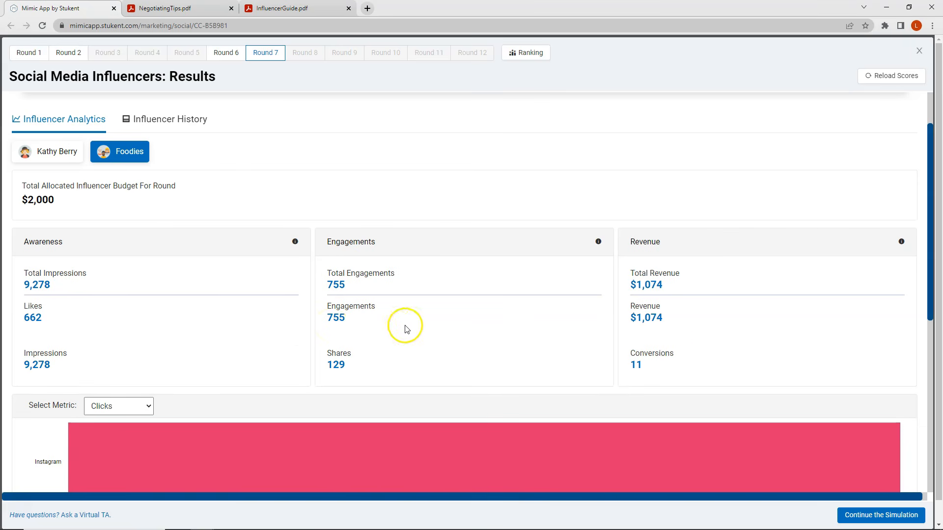
pyautogui.click(48, 159)
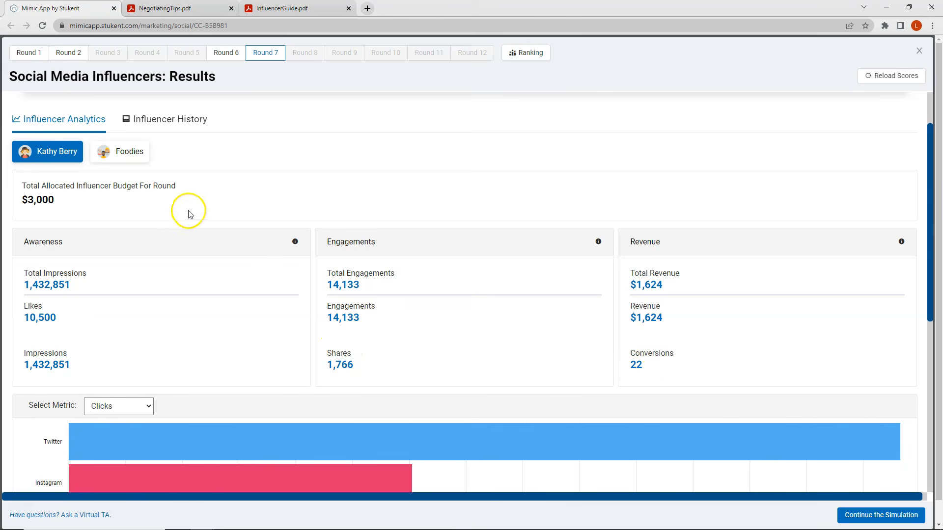
pyautogui.click(119, 154)
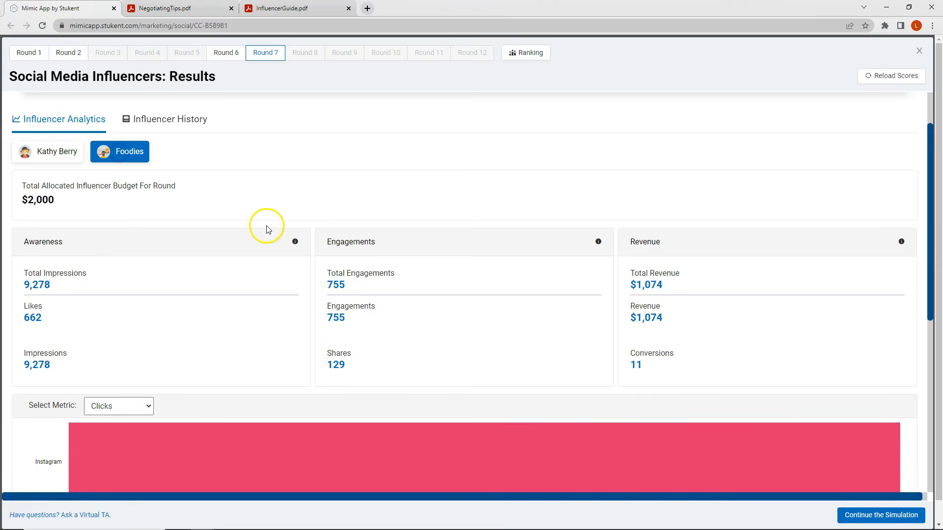
pyautogui.scroll(-5, 266, 230)
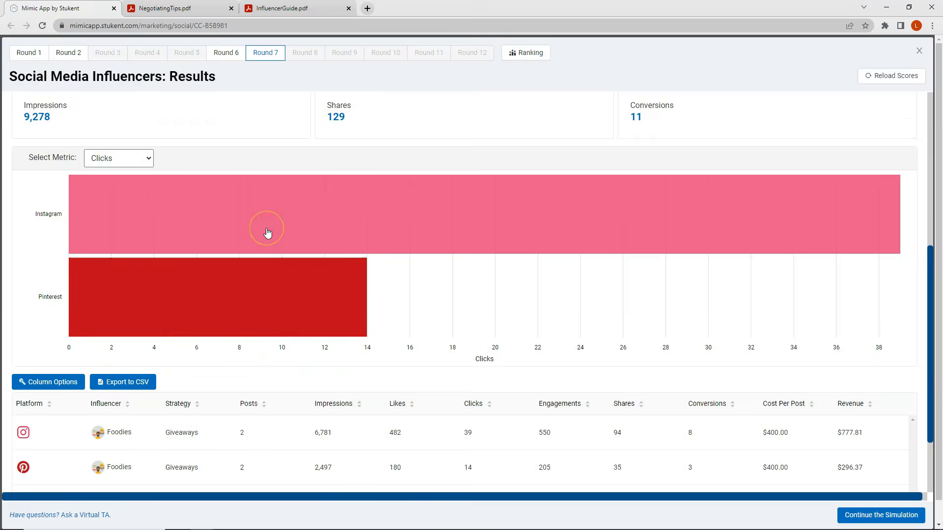
pyautogui.scroll(-3, 268, 232)
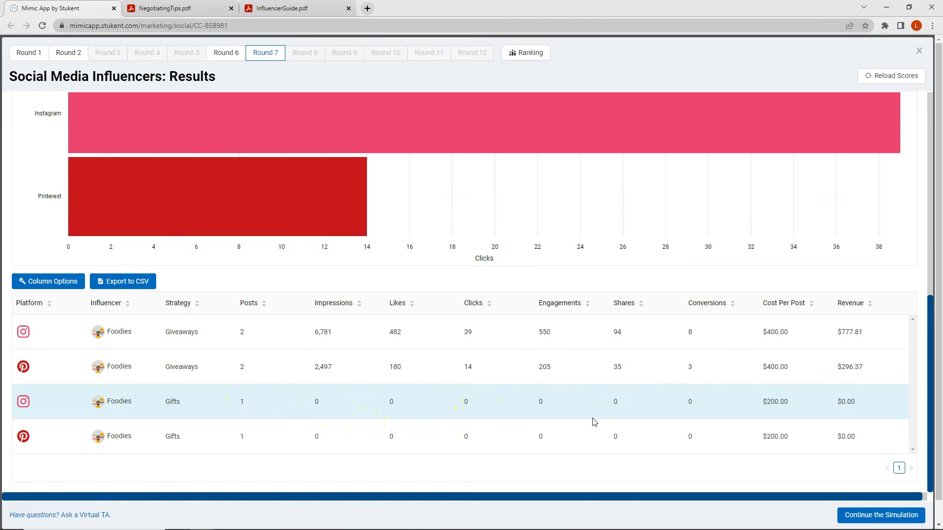
pyautogui.click(177, 412)
pyautogui.scroll(8, 181, 417)
pyautogui.scroll(1, 181, 416)
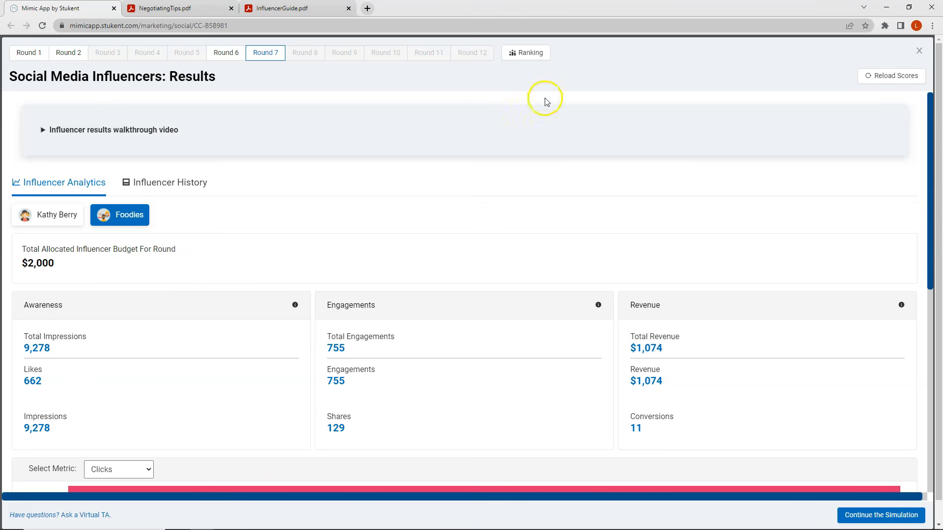
# Step: View the Social Media Influencers ranking from the round results
pyautogui.click(532, 63)
pyautogui.click(528, 57)
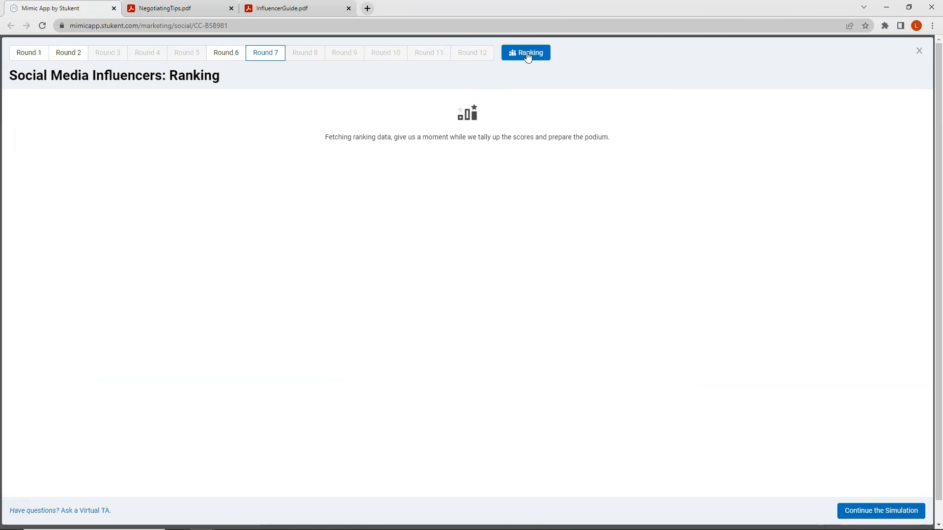
pyautogui.click(534, 55)
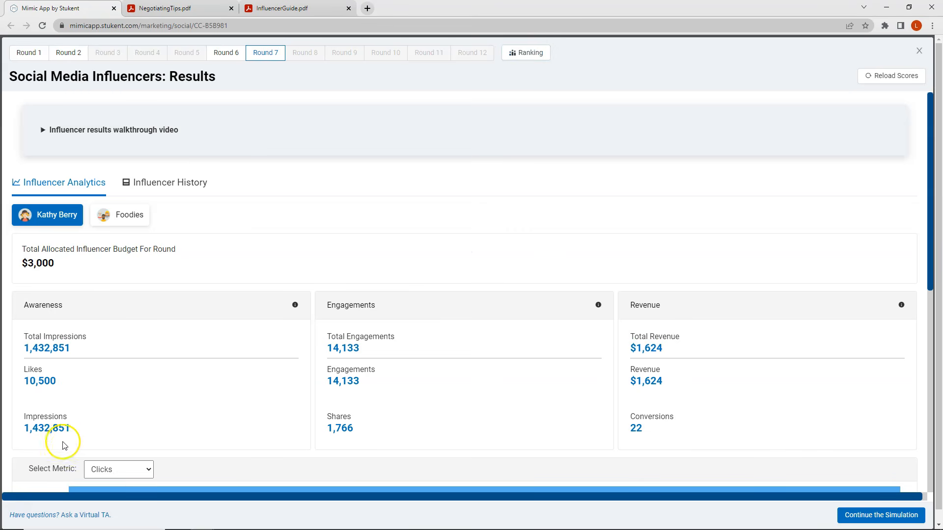
# Step: Compare the impressions and revenue figures in the singer's Round 7 analytics
pyautogui.moveTo(73, 432); pyautogui.dragTo(18, 431)
pyautogui.moveTo(629, 386); pyautogui.dragTo(679, 383)
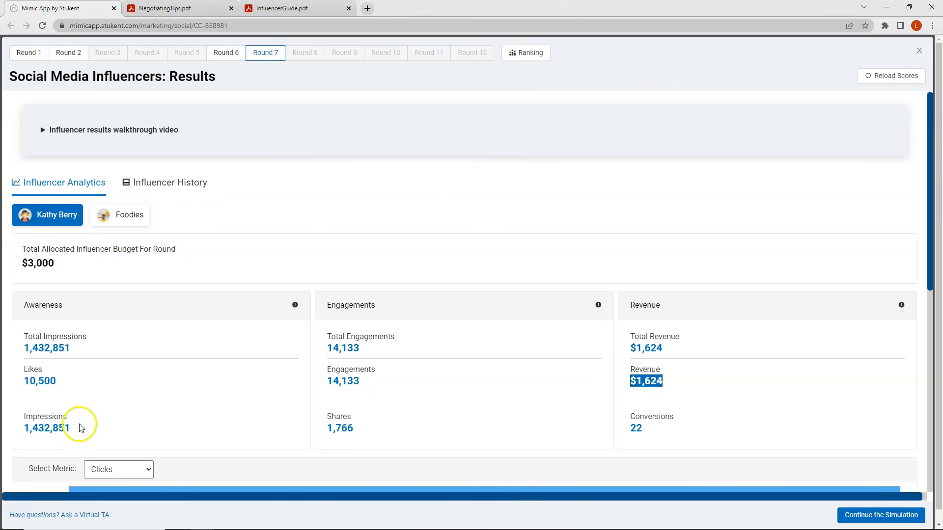
pyautogui.moveTo(73, 431); pyautogui.dragTo(24, 430)
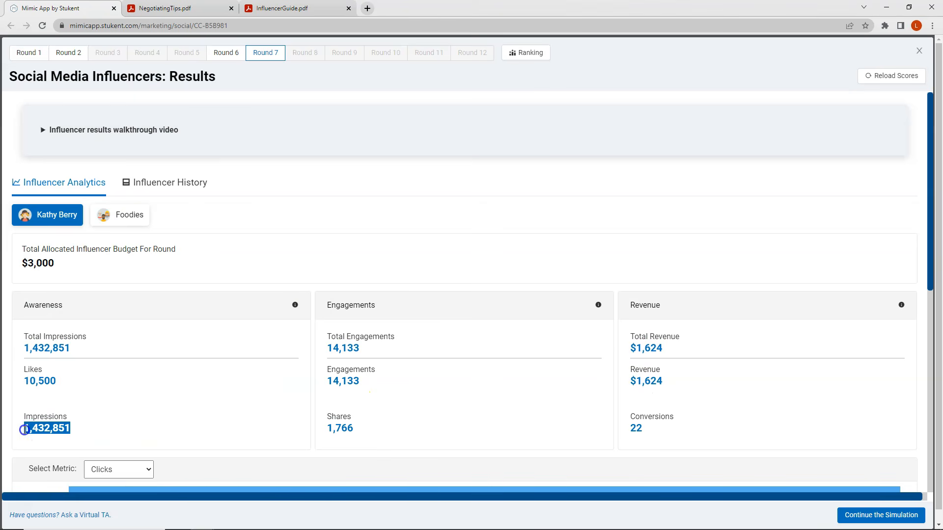
pyautogui.click(80, 432)
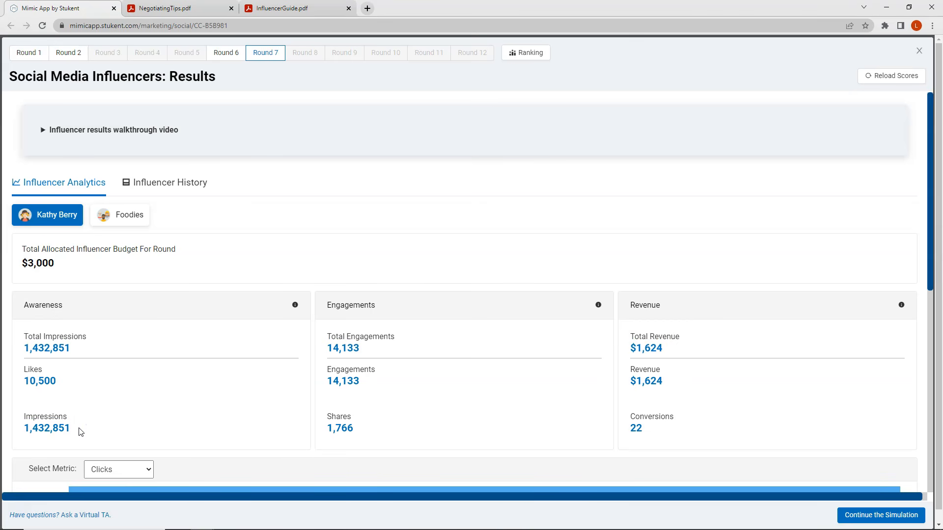